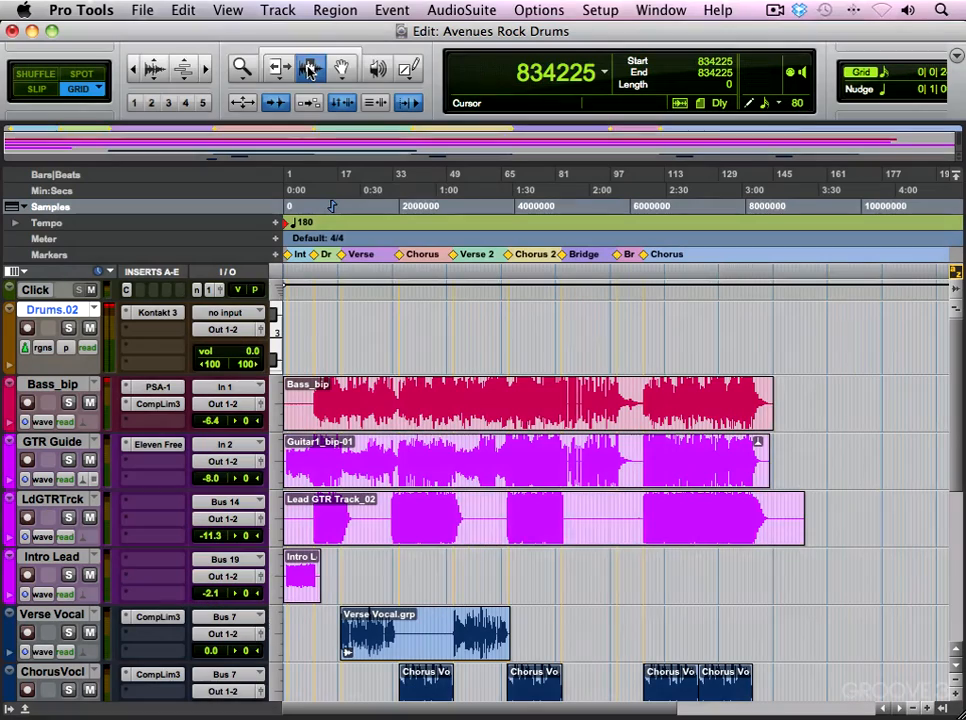
- Select a range from the Verse into the Chorus on Drums.02 and open it in the MIDI Editor with the cursor at bar 21
{"action": "left_click_drag", "start_coordinate": [352, 323], "coordinate": [437, 325]}
{"action": "right_click", "coordinate": [410, 330]}
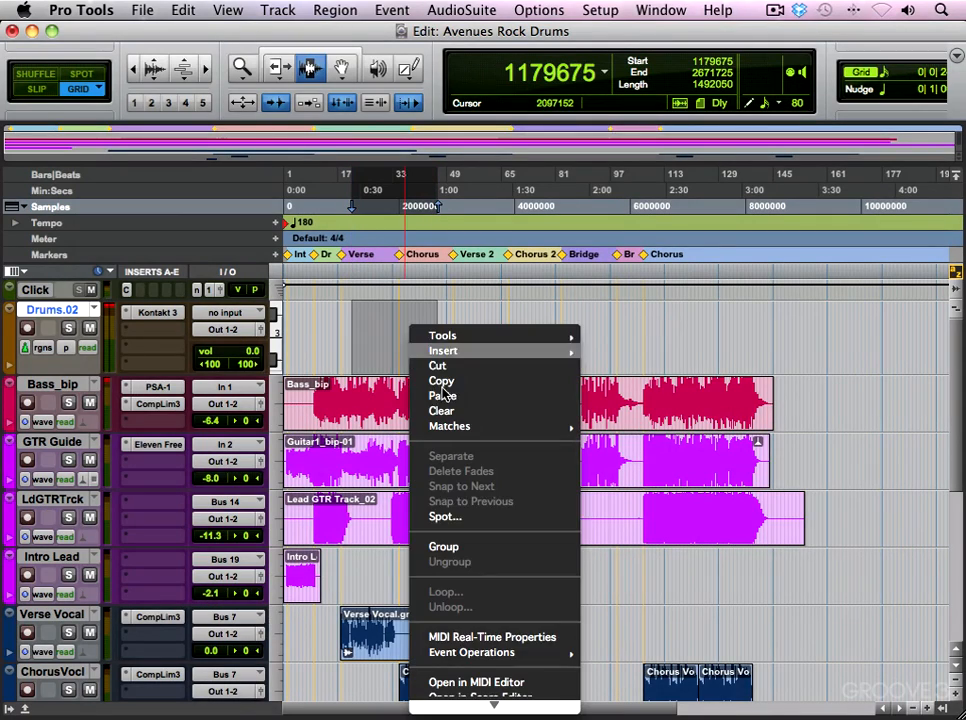
{"action": "left_click", "coordinate": [478, 683]}
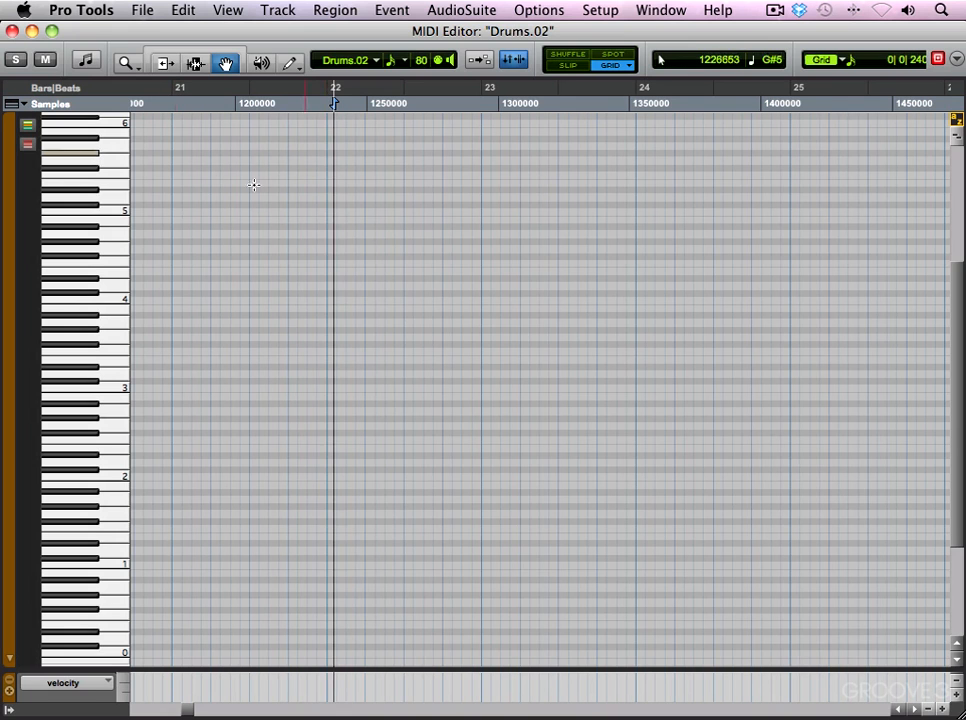
{"action": "left_click", "coordinate": [171, 224]}
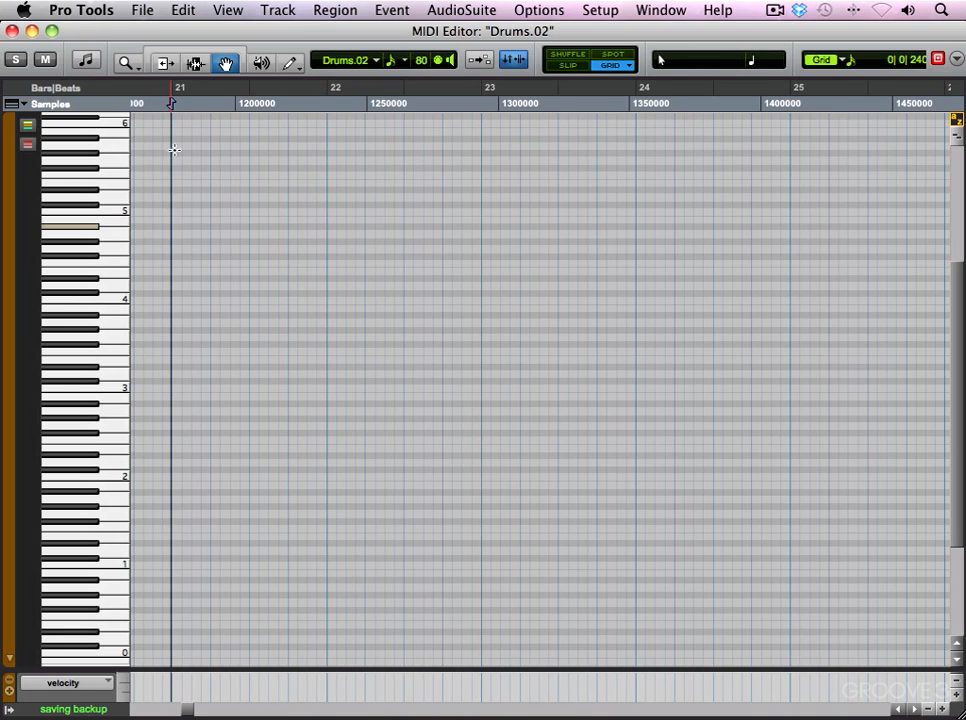
{"action": "left_click", "coordinate": [182, 230]}
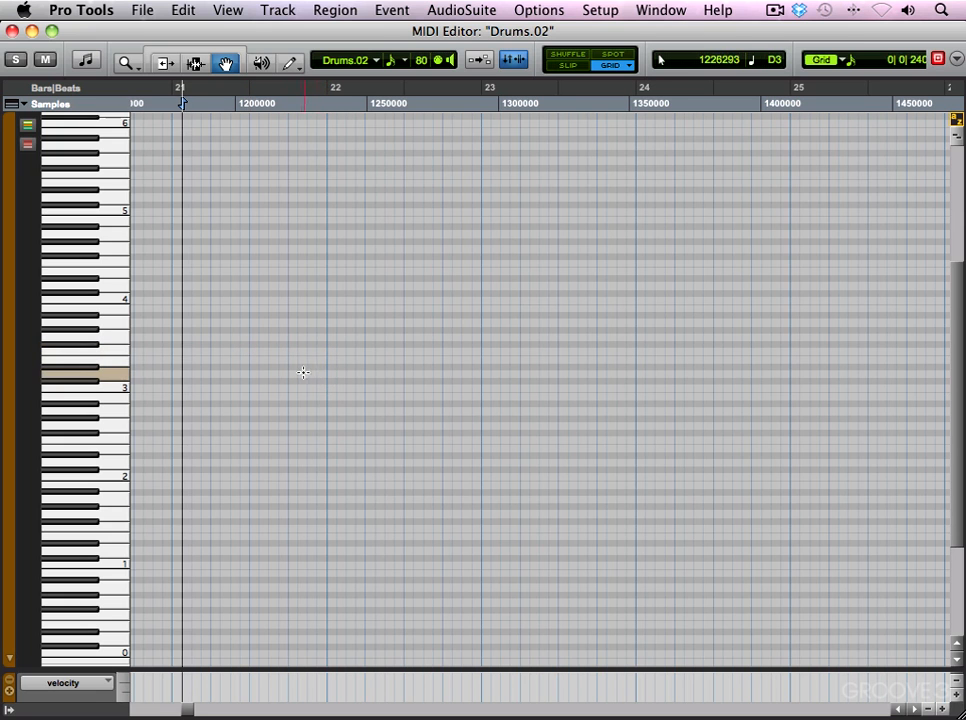
- Pencil in four D1 notes, on beats 2, 3 and 4 of bar 21 and beat 1 of bar 22
{"action": "left_click", "coordinate": [289, 62]}
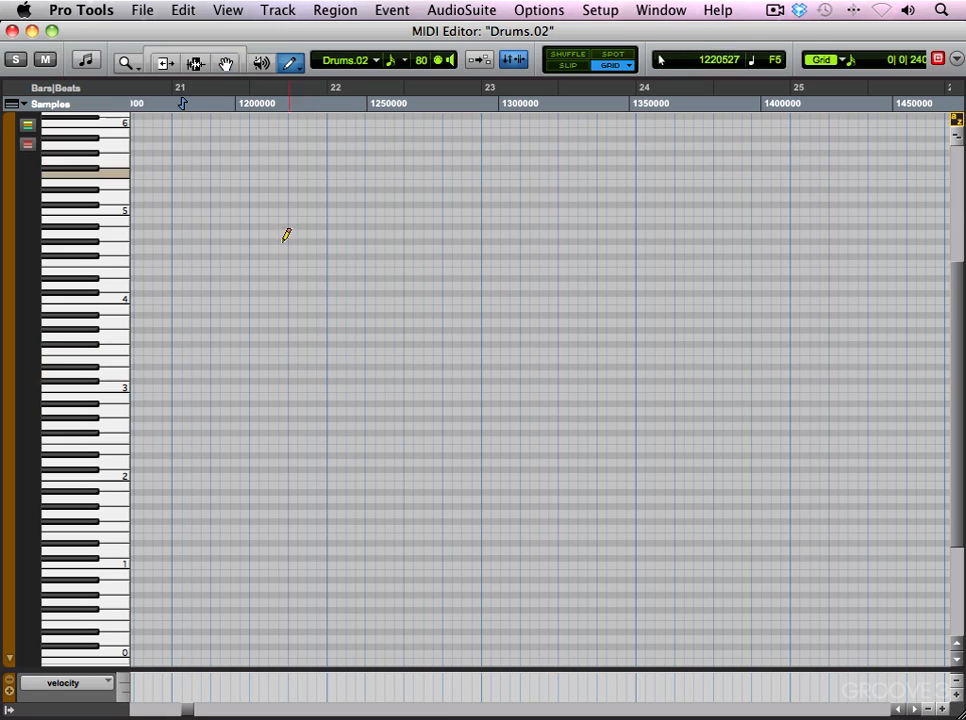
{"action": "left_click", "coordinate": [215, 537]}
{"action": "left_click_drag", "start_coordinate": [216, 541], "coordinate": [216, 555]}
{"action": "left_click", "coordinate": [253, 550]}
{"action": "left_click", "coordinate": [292, 550]}
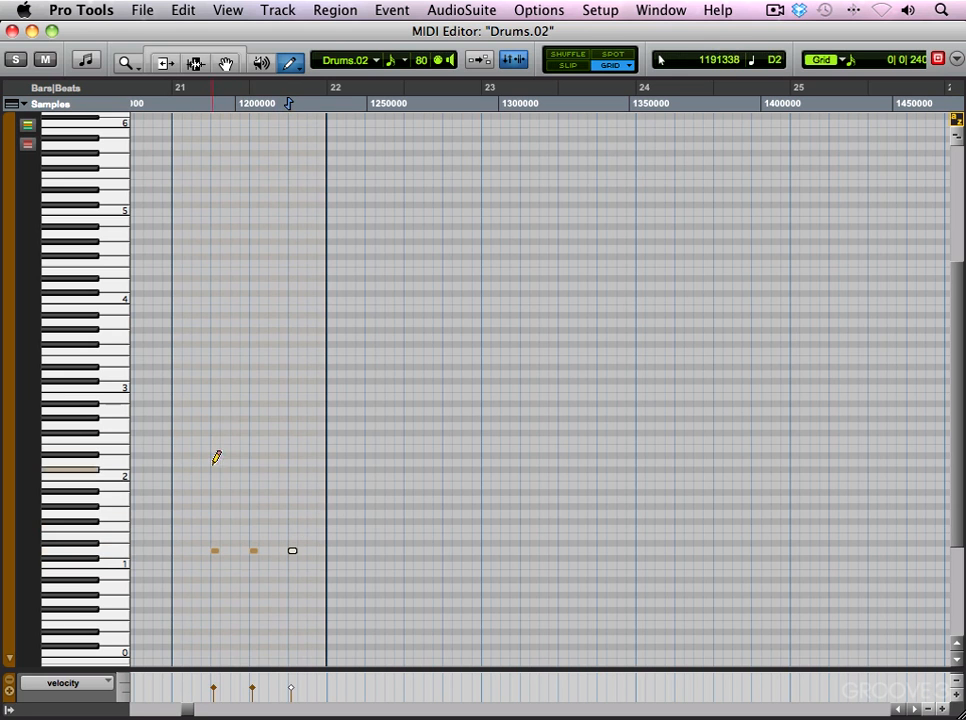
{"action": "left_click", "coordinate": [330, 551]}
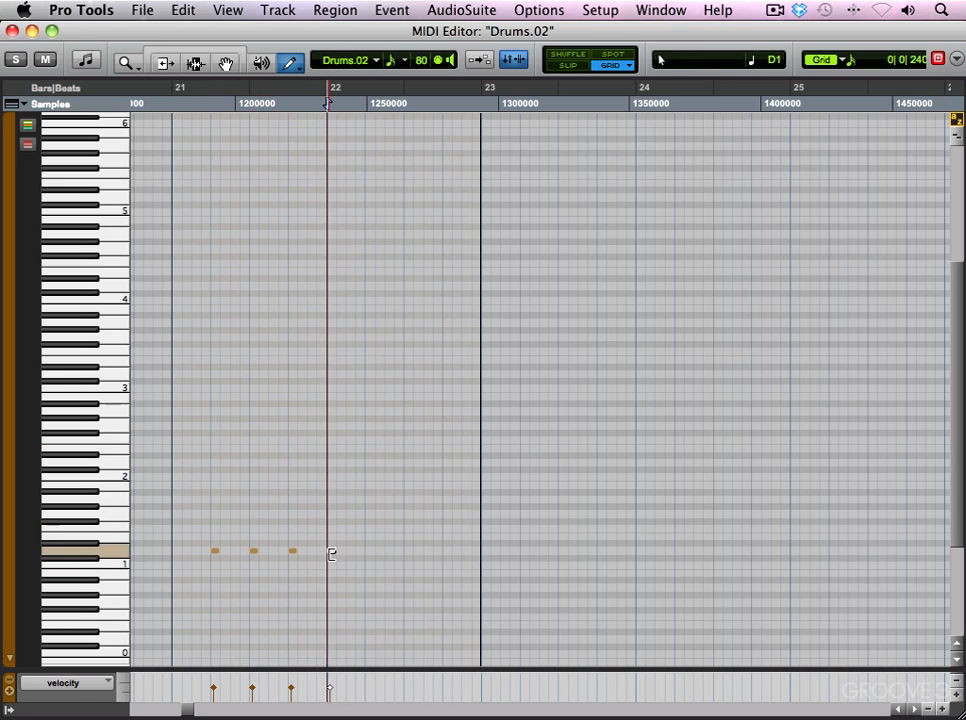
- Select all four D1 notes with the Grabber tool and delete them
{"action": "left_click", "coordinate": [226, 63]}
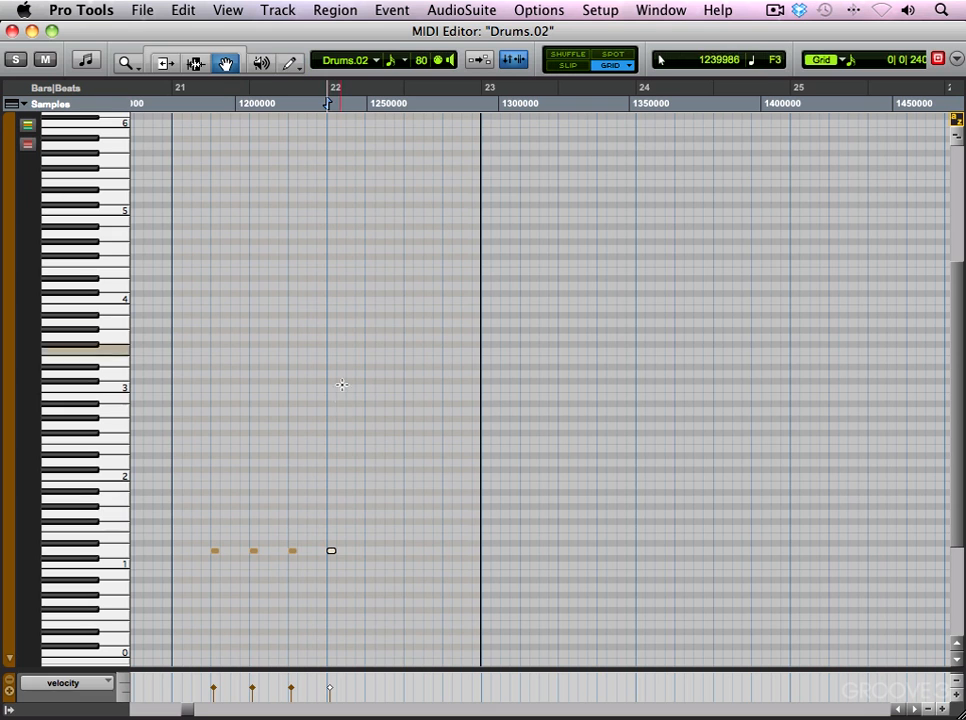
{"action": "left_click_drag", "start_coordinate": [369, 513], "coordinate": [194, 578]}
{"action": "key", "text": "Delete"}
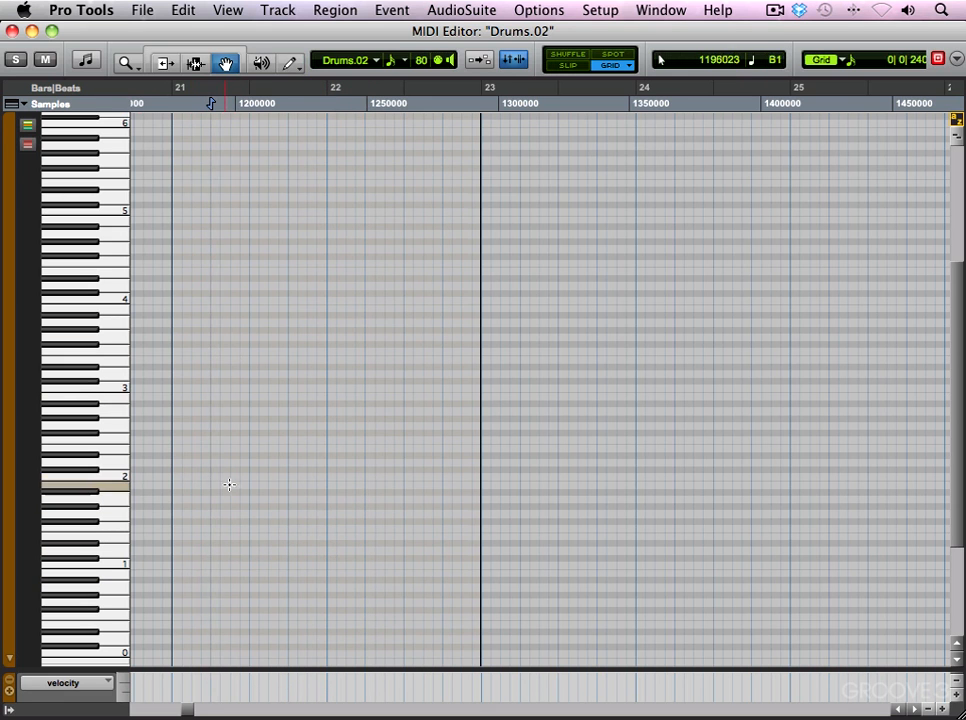
- Pencil a bar 21 pattern with C1 on beat 1, beat 3 and halfway between beats 3 and 4, and D1 on beats 2 and 4
{"action": "left_click", "coordinate": [290, 63]}
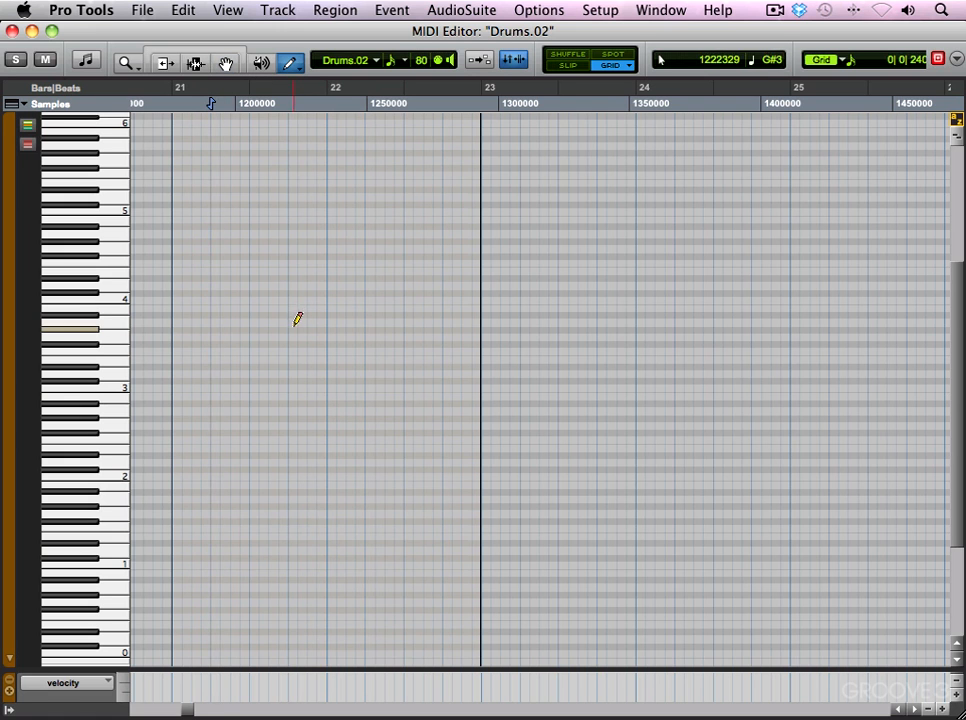
{"action": "left_click", "coordinate": [178, 562]}
{"action": "left_click", "coordinate": [214, 551]}
{"action": "left_click", "coordinate": [253, 572]}
{"action": "left_click", "coordinate": [272, 565]}
{"action": "left_click", "coordinate": [292, 551]}
{"action": "left_click_drag", "start_coordinate": [254, 572], "coordinate": [257, 568]}
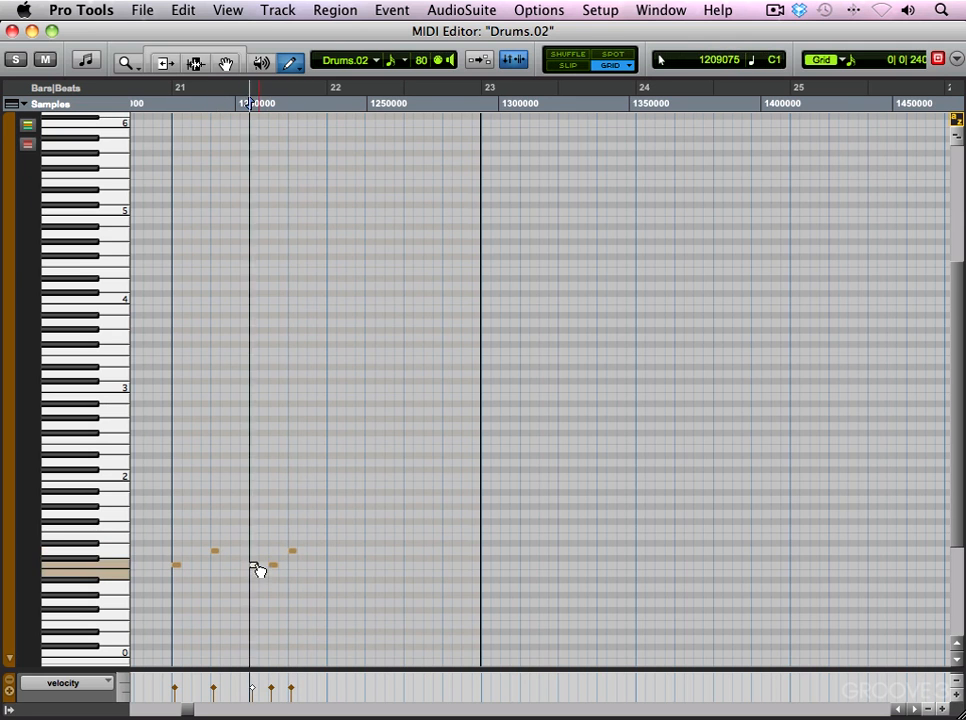
- Solo the Drums.02 track and play back the pencilled pattern from bar 21
{"action": "left_click", "coordinate": [21, 61]}
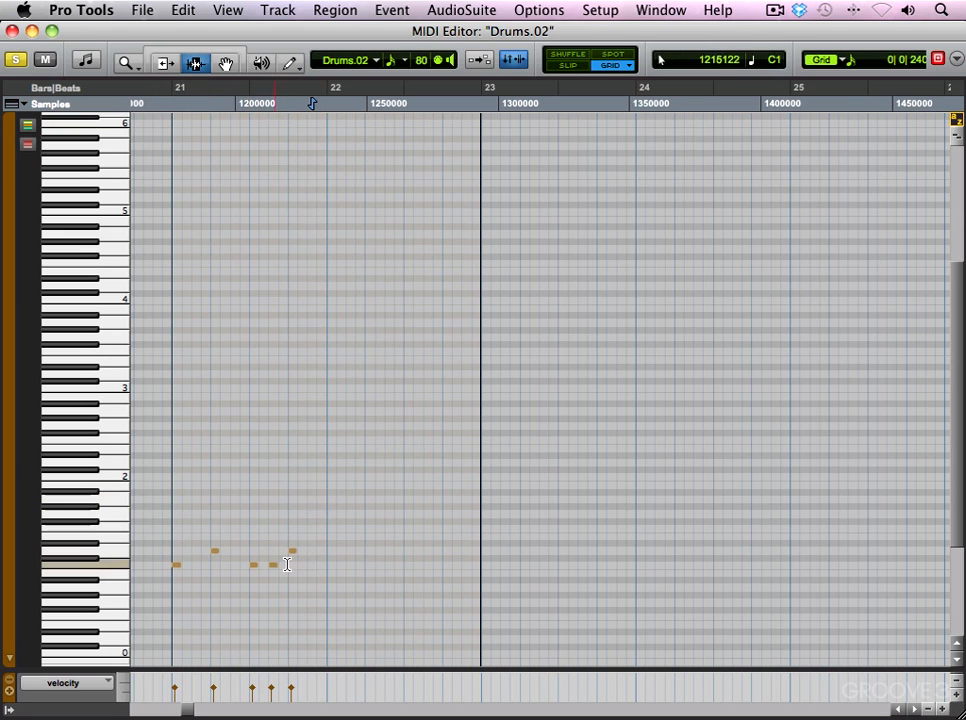
{"action": "left_click", "coordinate": [172, 511]}
{"action": "key", "text": "space"}
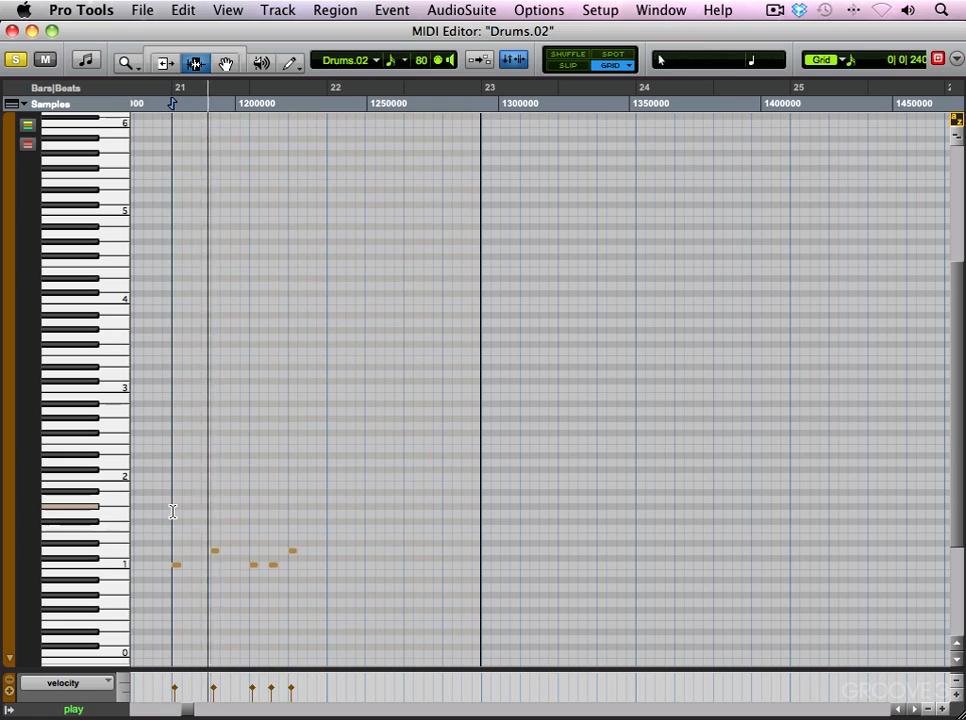
{"action": "key", "text": "space"}
{"action": "left_click", "coordinate": [317, 101]}
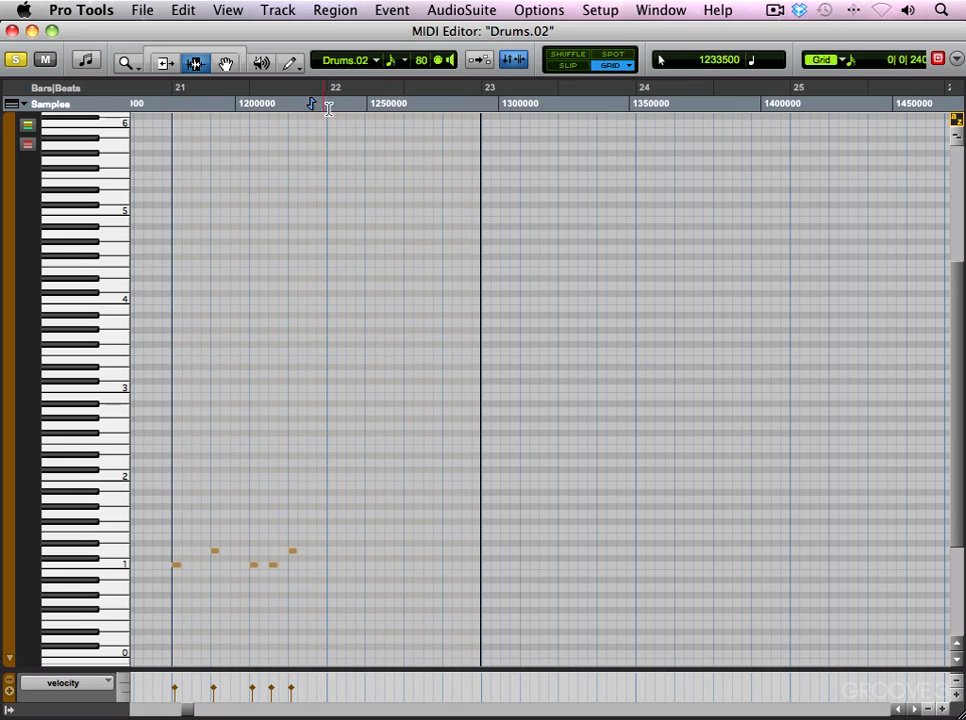
{"action": "left_click", "coordinate": [290, 64]}
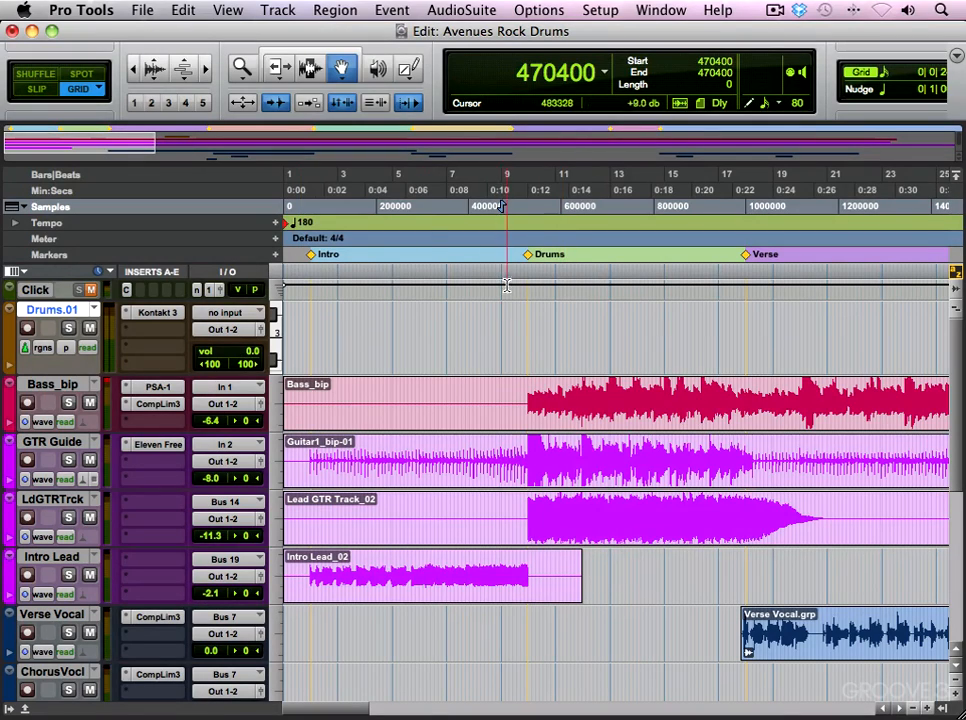
- Play the song from just before the Intro marker, and open a selection around the Drums marker on Drums.01 in the MIDI Editor
{"action": "left_click", "coordinate": [305, 226]}
{"action": "key", "text": "space"}
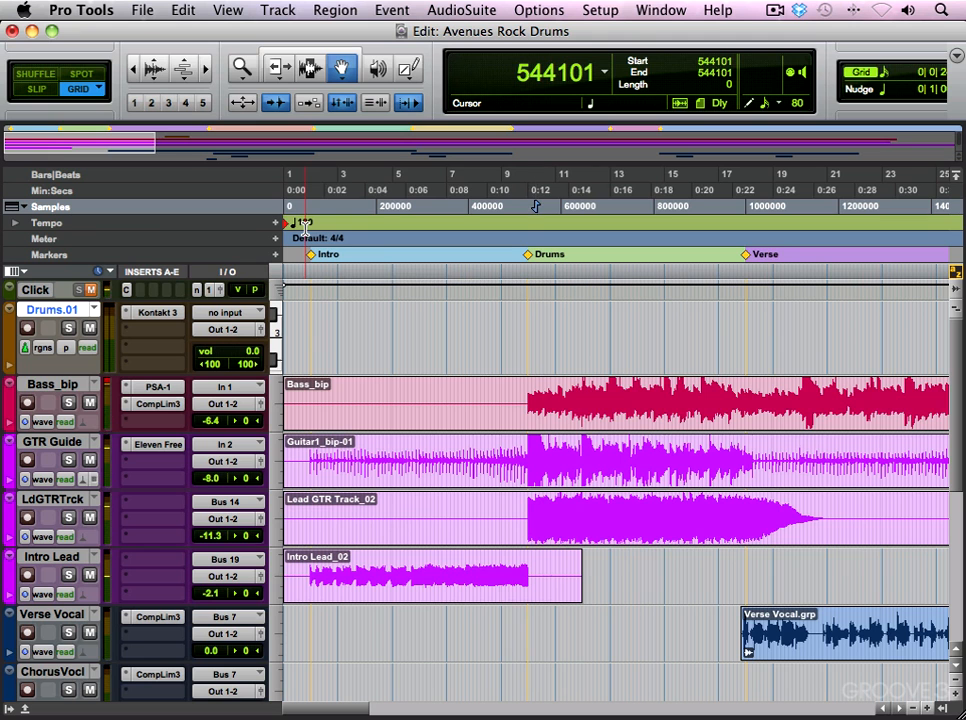
{"action": "left_click", "coordinate": [311, 68]}
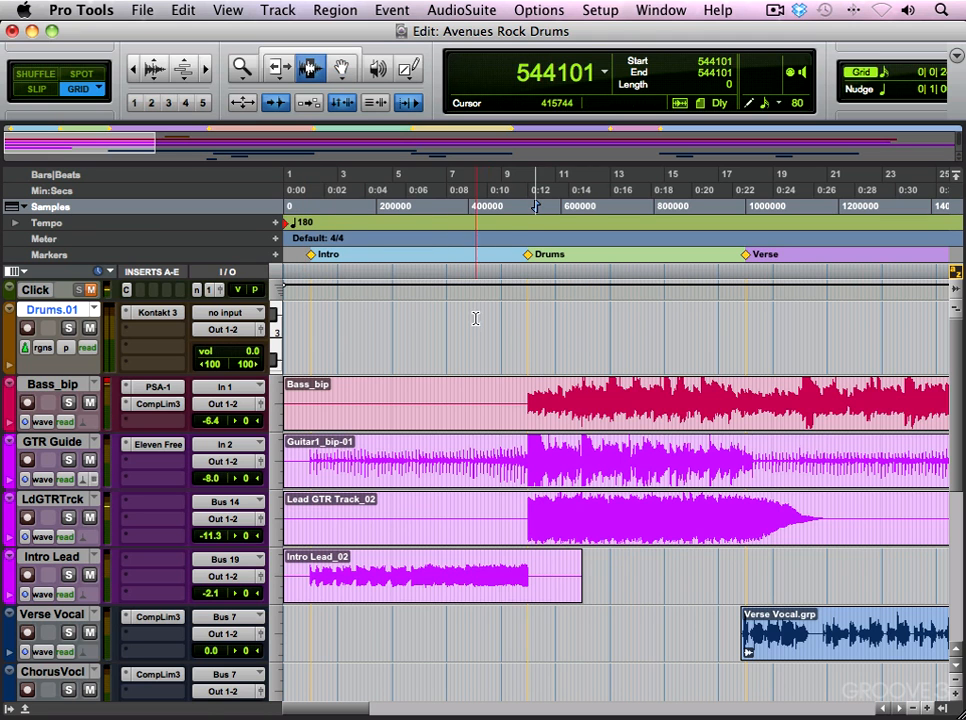
{"action": "left_click_drag", "start_coordinate": [502, 323], "coordinate": [541, 325]}
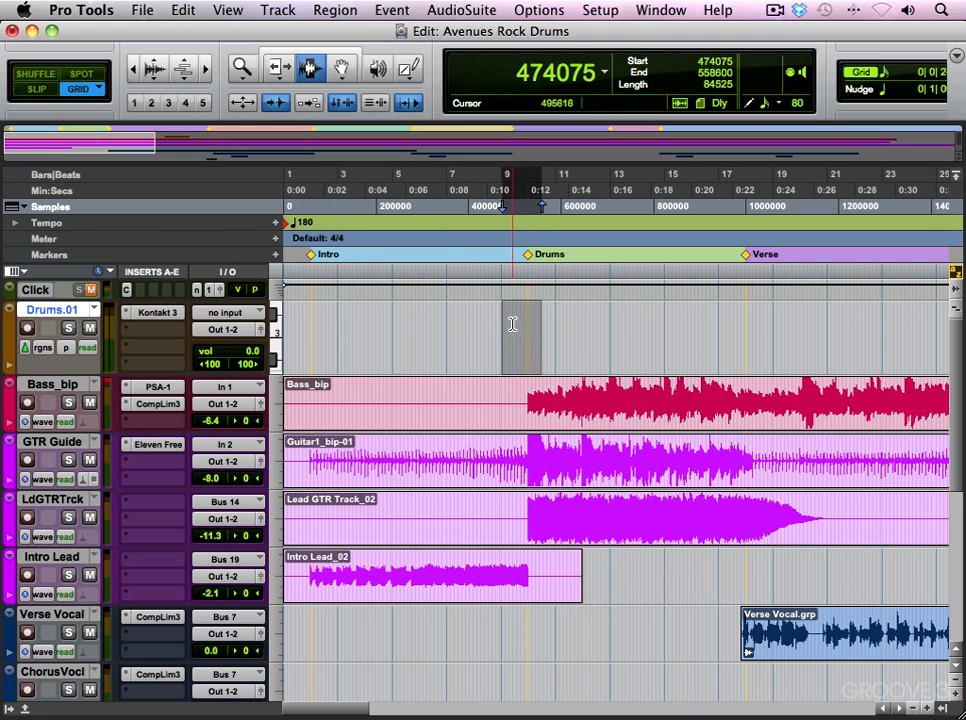
{"action": "right_click", "coordinate": [516, 322]}
{"action": "left_click", "coordinate": [577, 676]}
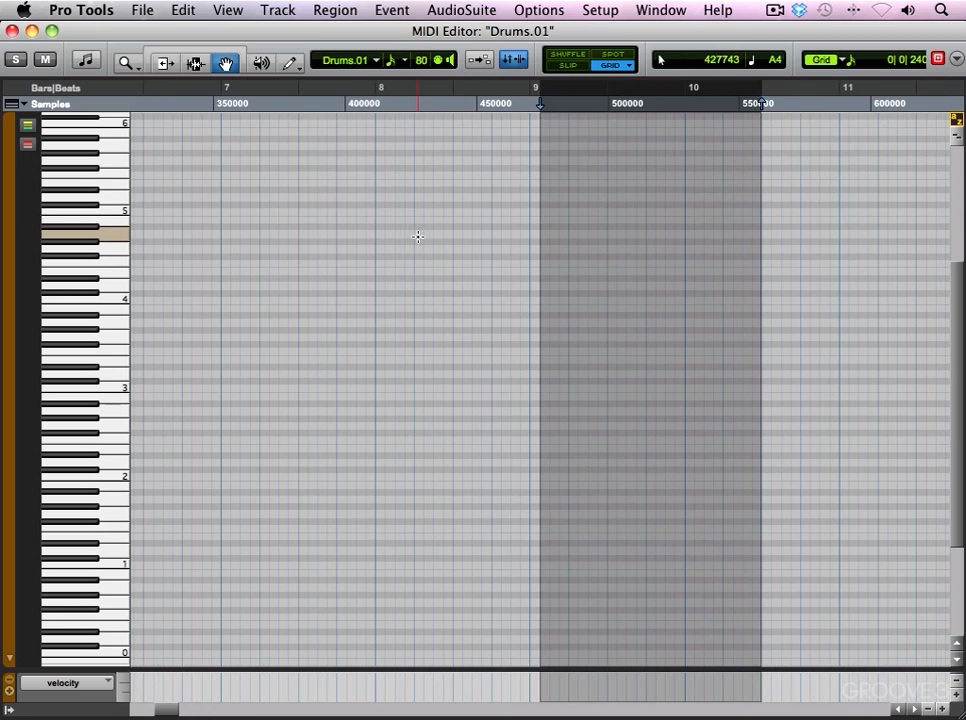
- Pencil A3 notes on beats 1, 2 and 3 of bar 9, a C1 note on beat 4 and a D1 note on beat 1 of bar 10
{"action": "left_click", "coordinate": [290, 62]}
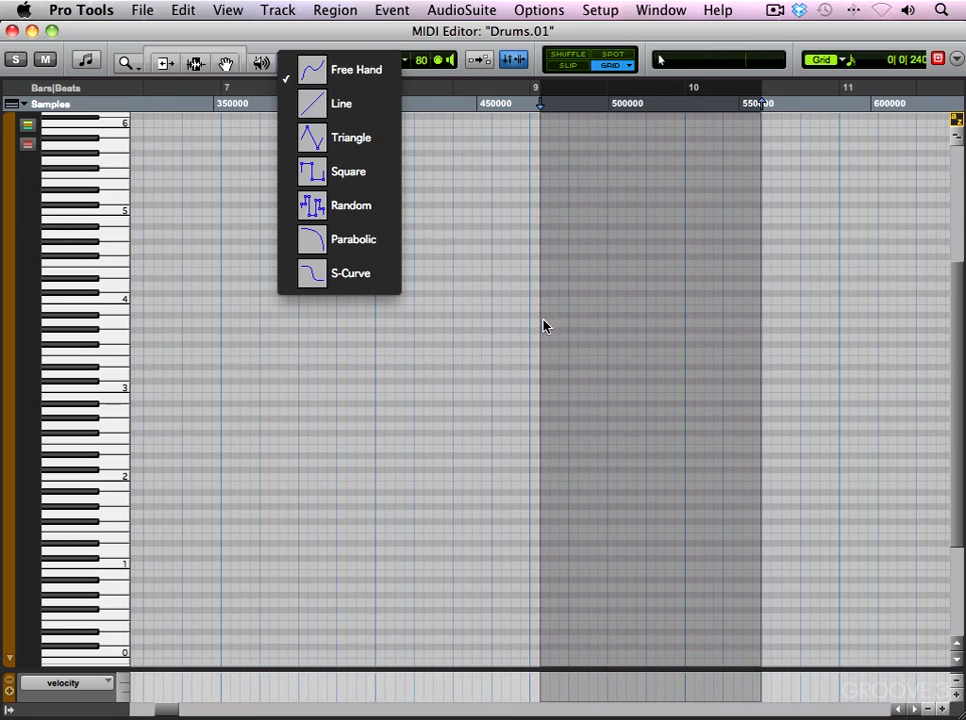
{"action": "left_click", "coordinate": [377, 58]}
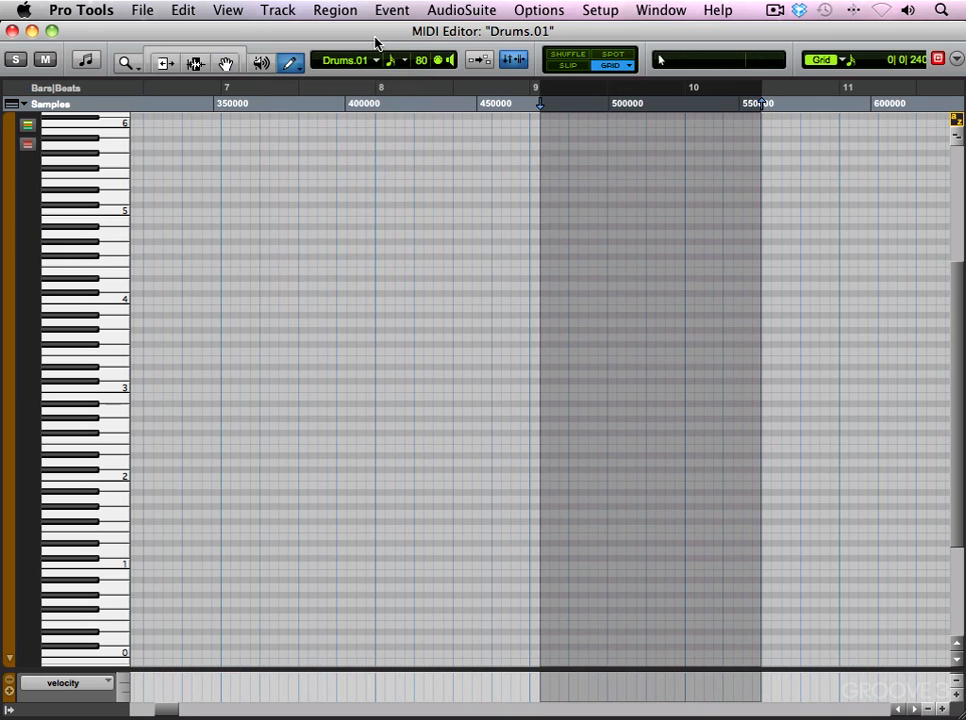
{"action": "left_click", "coordinate": [536, 318]}
{"action": "left_click", "coordinate": [572, 322]}
{"action": "left_click", "coordinate": [611, 322]}
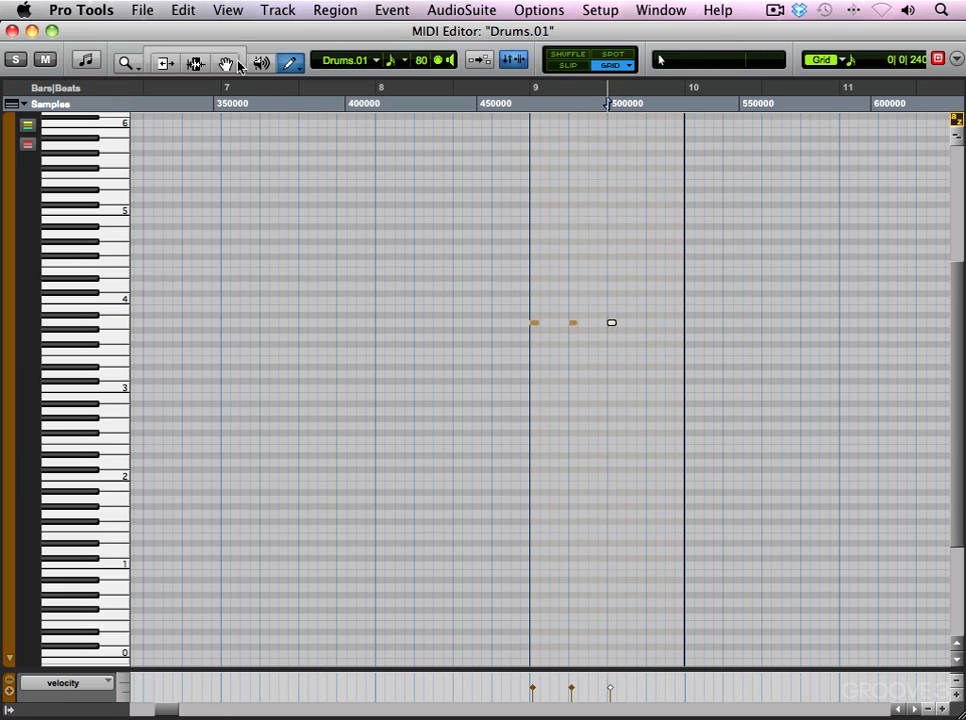
{"action": "left_click_drag", "start_coordinate": [955, 479], "coordinate": [959, 563]}
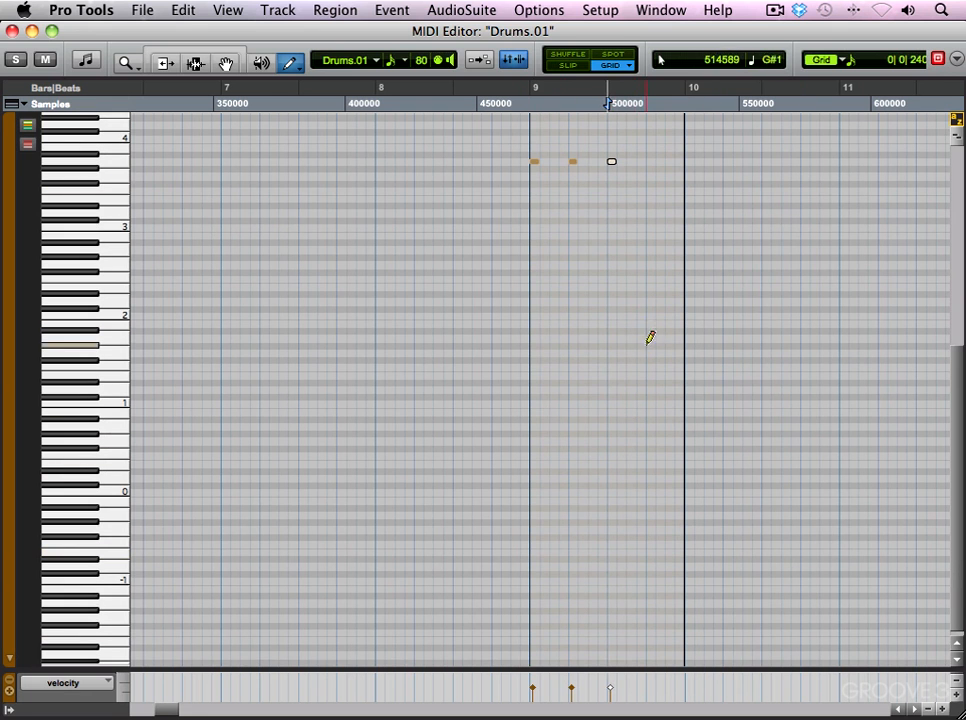
{"action": "left_click", "coordinate": [688, 389]}
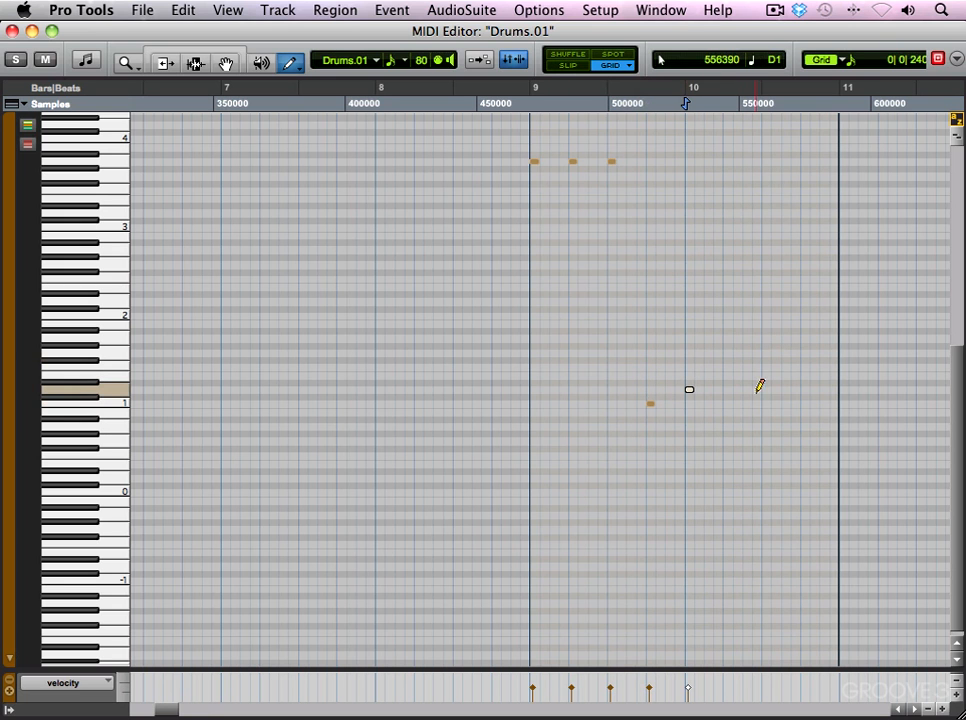
- Play back the new notes from shortly before bar 9 with the Selector tool
{"action": "left_click", "coordinate": [195, 63]}
{"action": "left_click", "coordinate": [472, 252]}
{"action": "key", "text": "space"}
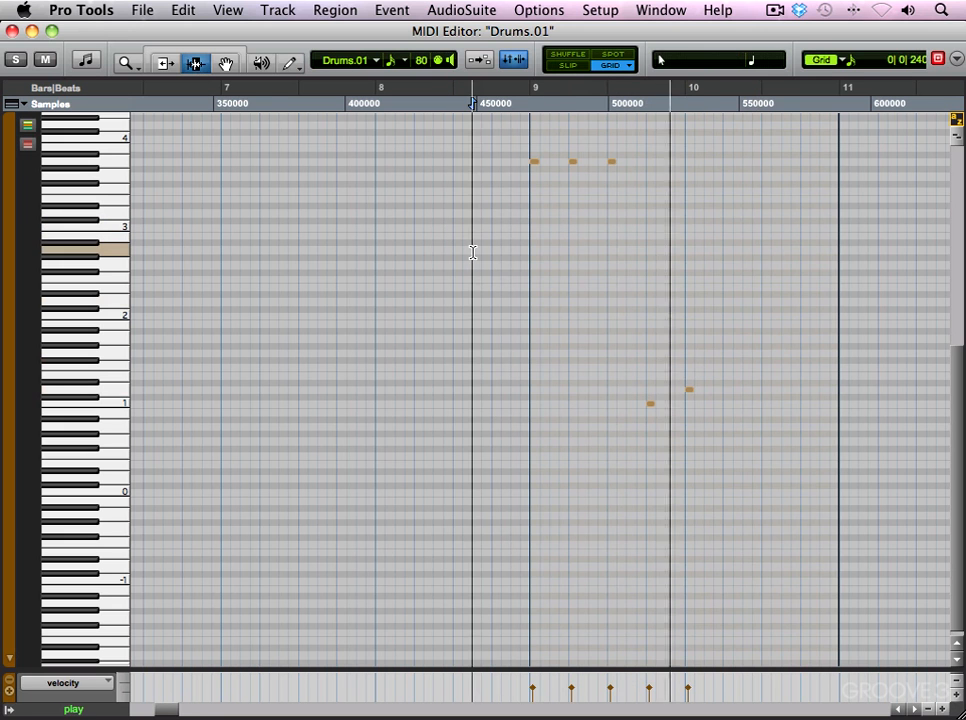
- Move the D1 note to beat 4 of bar 9 and the C1 note to halfway between beats 3 and 4
{"action": "left_click_drag", "start_coordinate": [619, 365], "coordinate": [692, 392]}
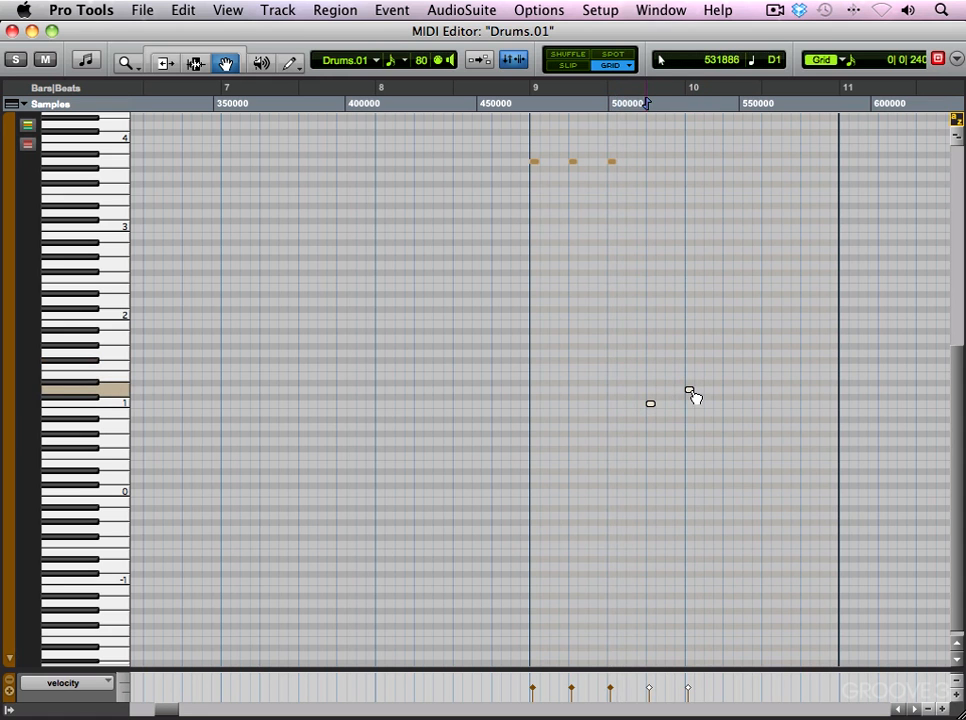
{"action": "left_click_drag", "start_coordinate": [656, 396], "coordinate": [630, 405]}
{"action": "left_click", "coordinate": [627, 405]}
- Play back the revised drum notes in bar 9
{"action": "left_click", "coordinate": [534, 352]}
{"action": "key", "text": "space"}
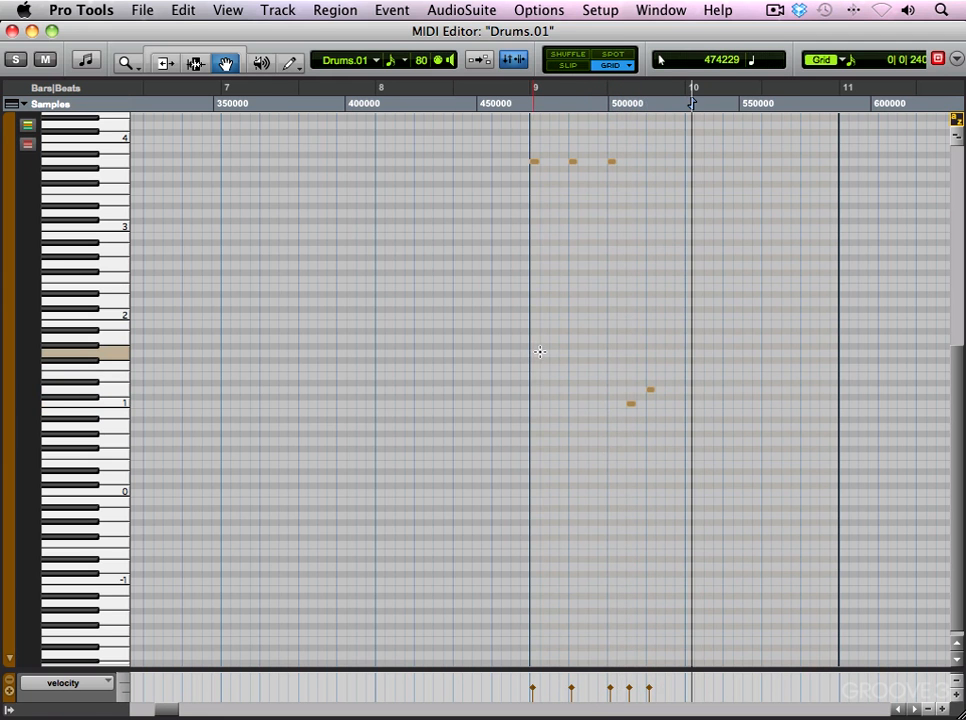
{"action": "key", "text": "super+bracketleft"}
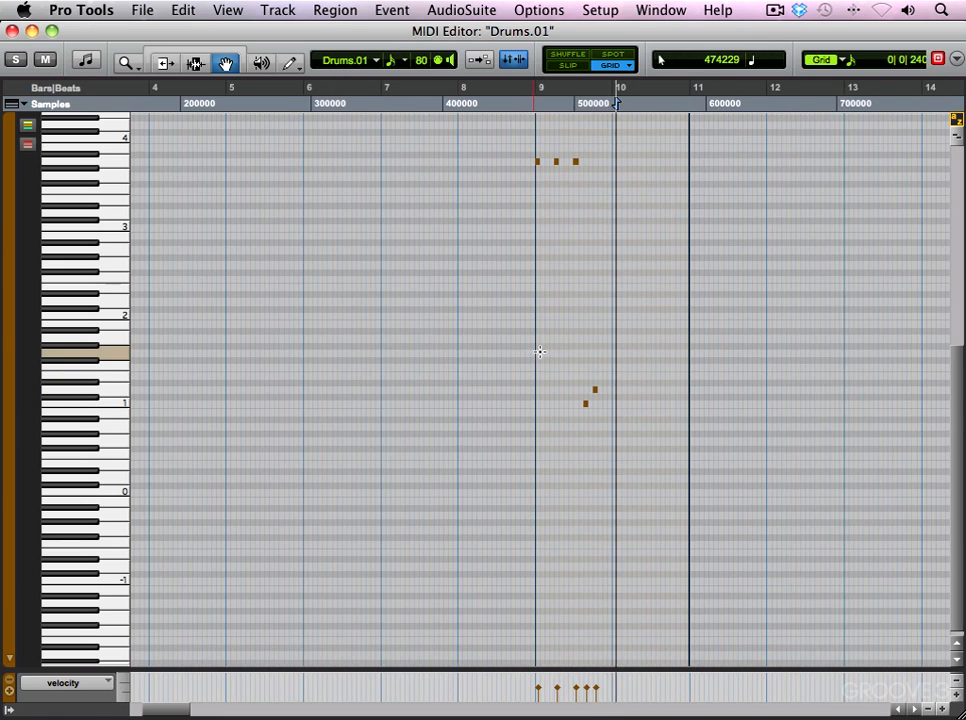
- Close the MIDI Editor and play the song in the Edit window from the start of the new drum region at bar 9
{"action": "left_click", "coordinate": [12, 30]}
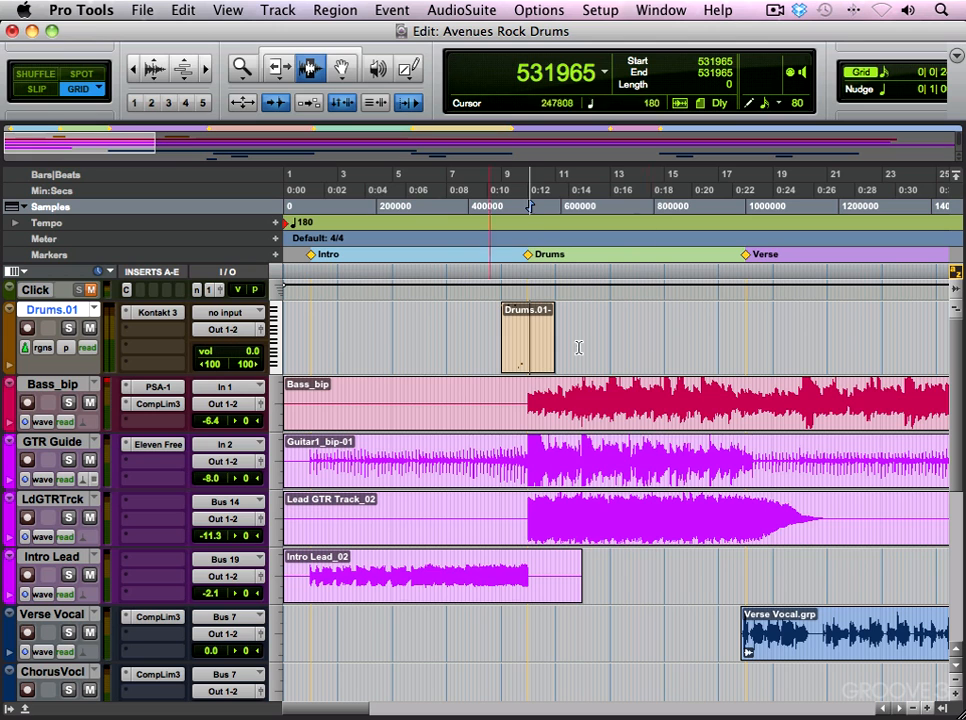
{"action": "left_click", "coordinate": [503, 235]}
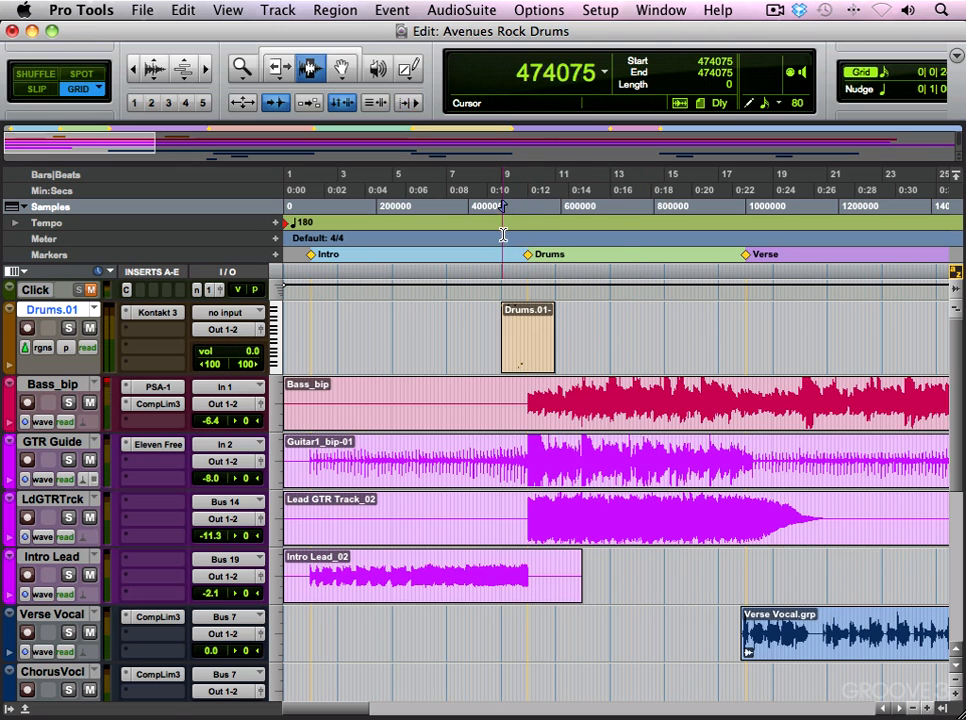
{"action": "key", "text": "space"}
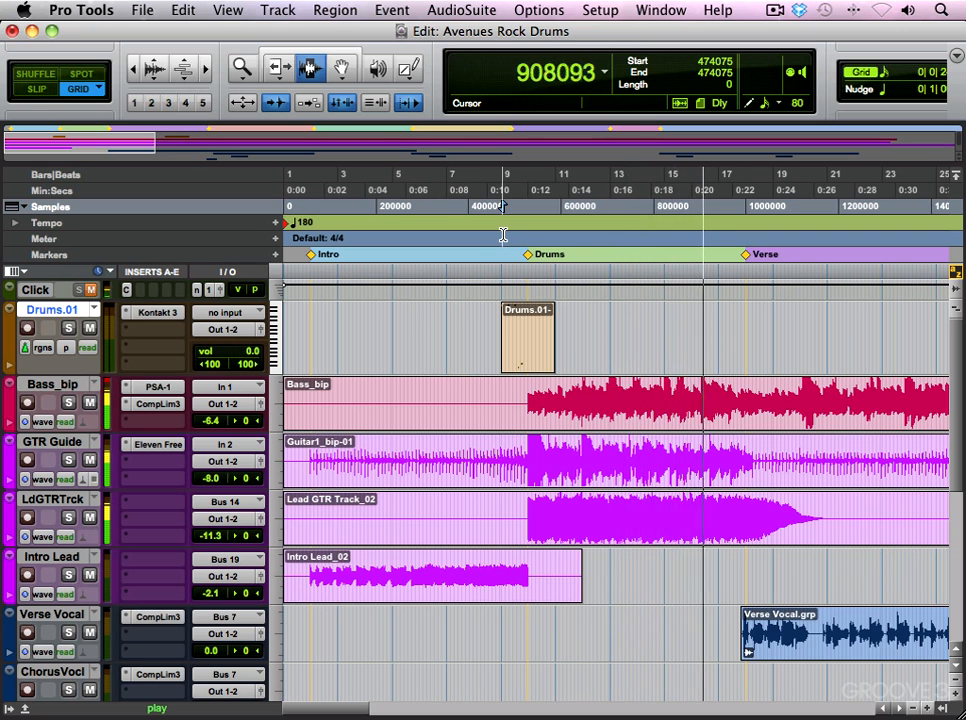
{"action": "key", "text": "space"}
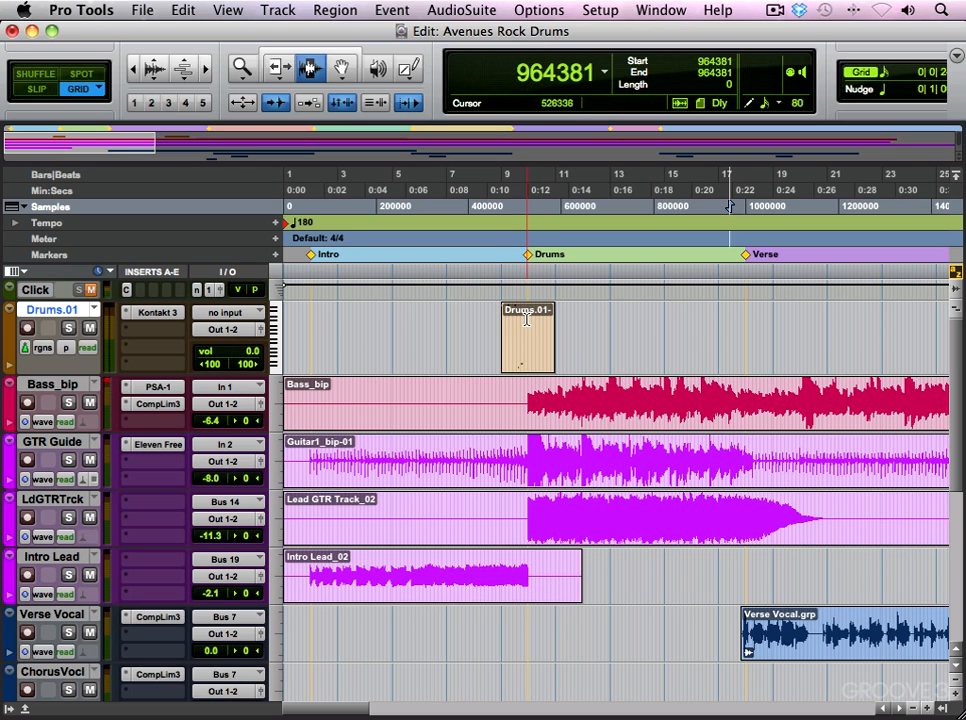
- Select from the Drums marker to just past bar 13 on Drums.01 and open it, zoomed in, in the MIDI Editor
{"action": "left_click_drag", "start_coordinate": [527, 318], "coordinate": [612, 320]}
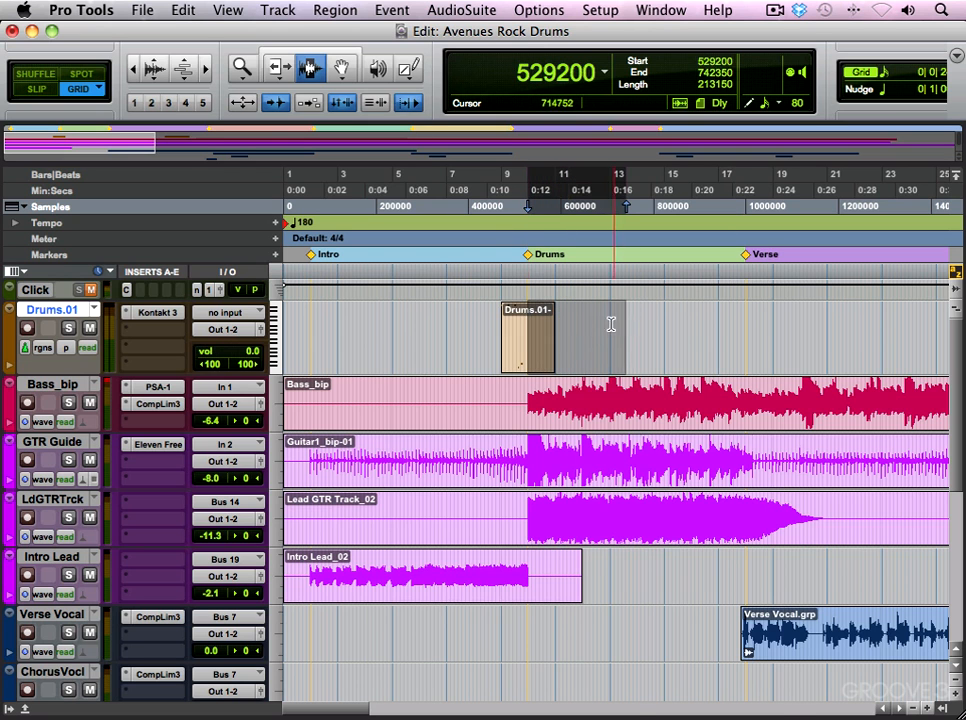
{"action": "right_click", "coordinate": [613, 305]}
{"action": "left_click", "coordinate": [748, 673]}
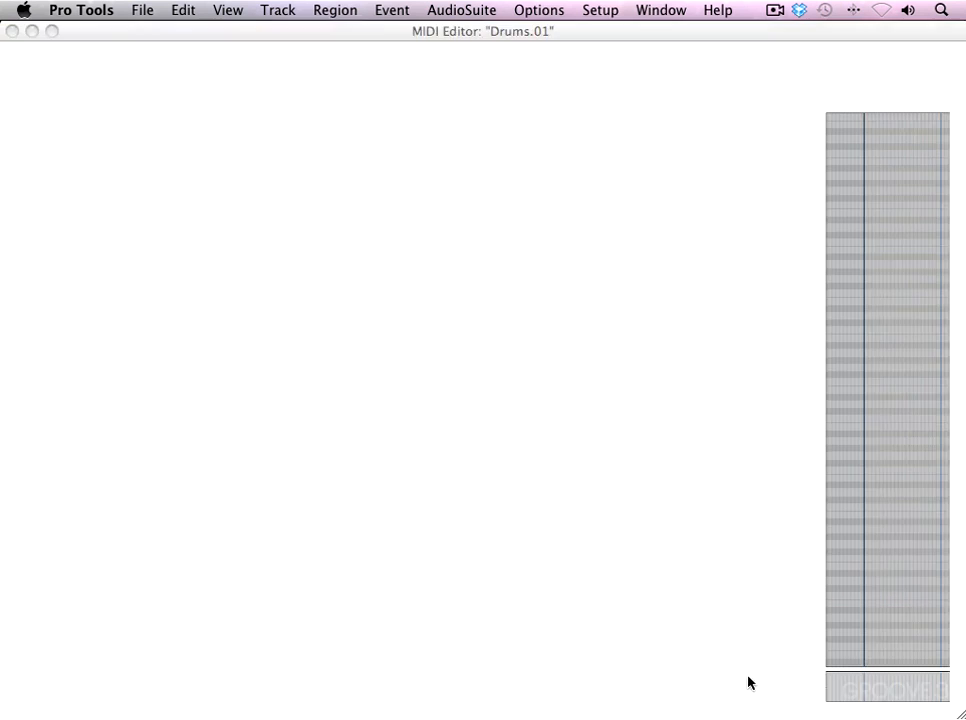
{"action": "key", "text": "super+bracketright"}
{"action": "key", "text": "super+bracketright"}
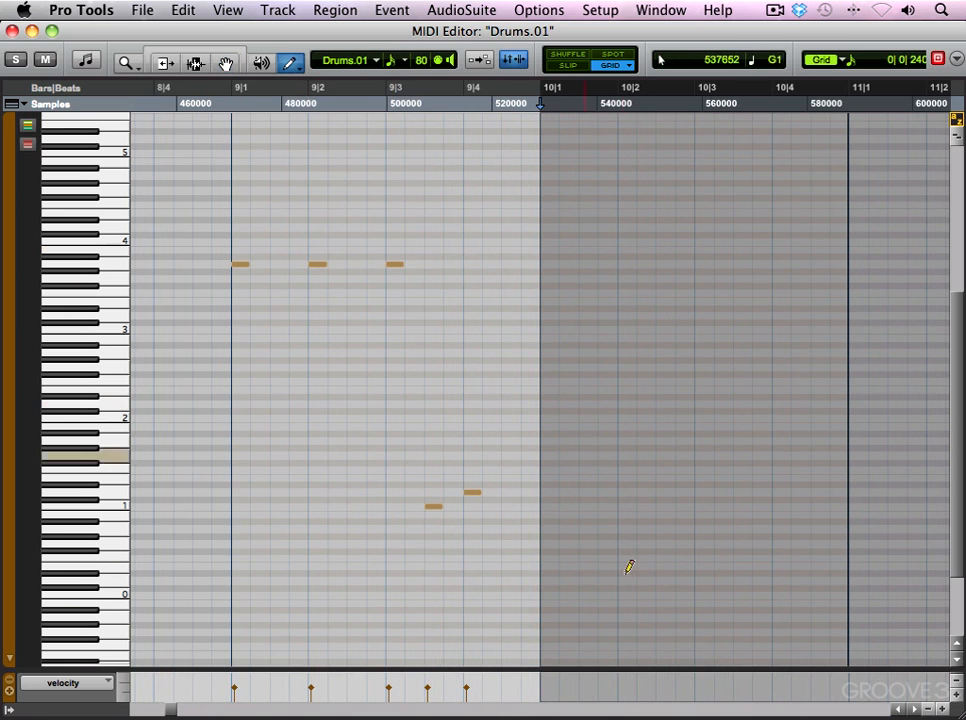
- Pencil bar 10's pattern: C1 notes on beats 1 and 3 and their following off-beats, and D1 notes on beats 2 and 4
{"action": "left_click", "coordinate": [545, 505]}
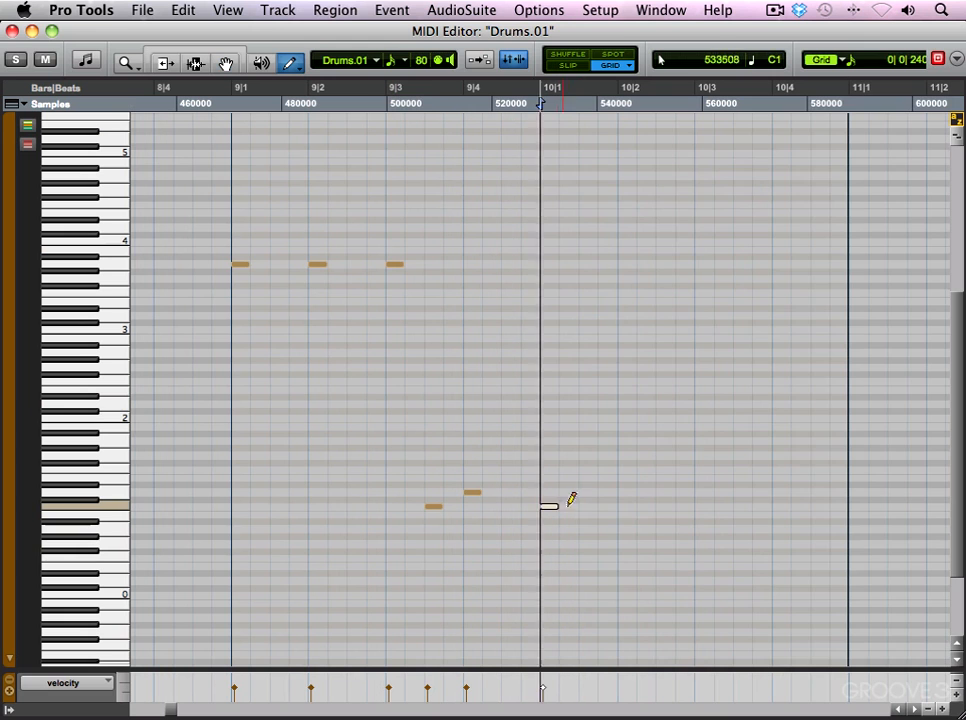
{"action": "left_click", "coordinate": [626, 496]}
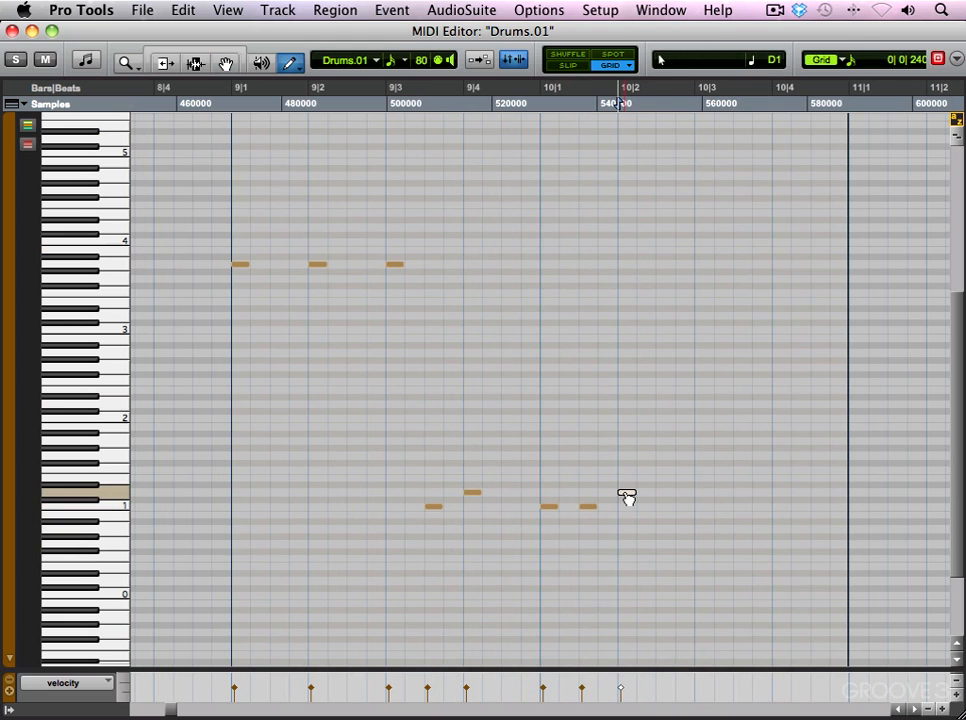
{"action": "left_click", "coordinate": [704, 506]}
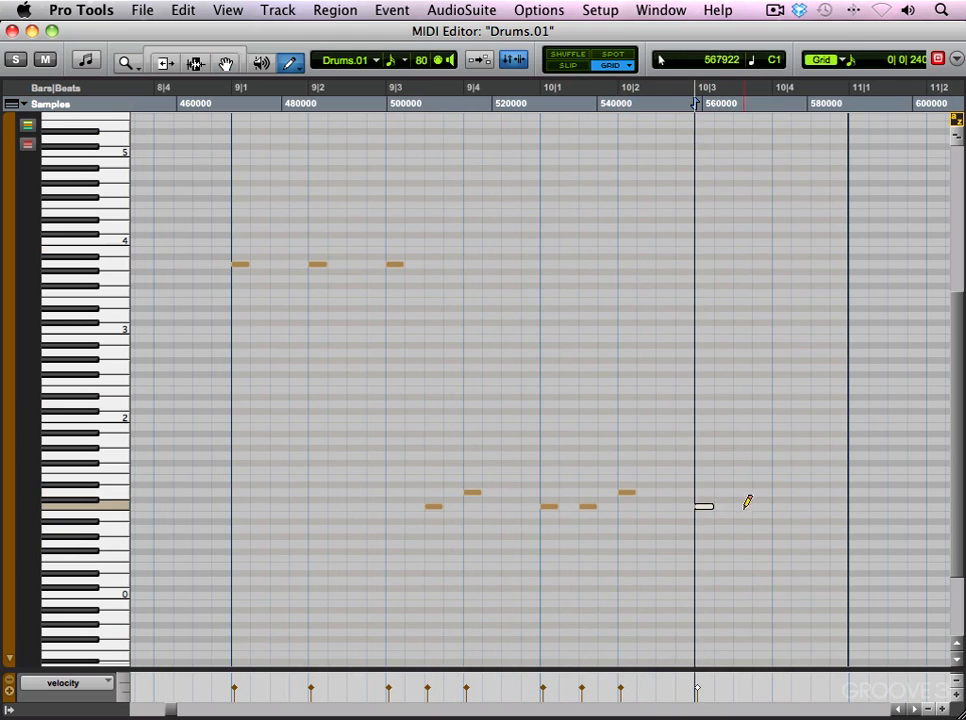
{"action": "left_click", "coordinate": [742, 506]}
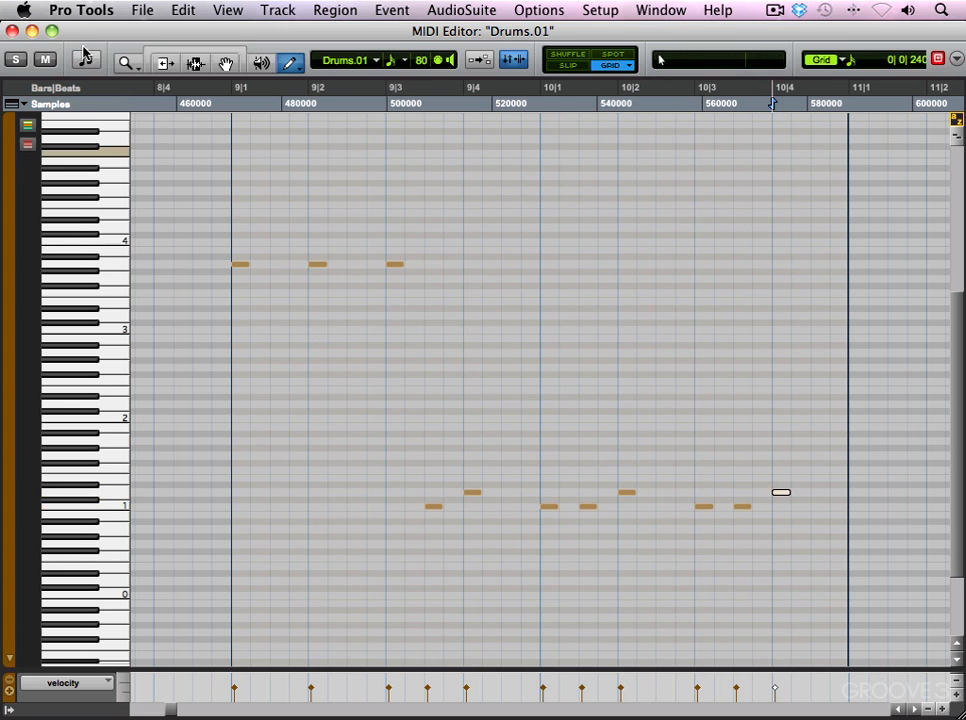
- Play back the drum notes in bars 9 and 10 from just before bar 9
{"action": "left_click", "coordinate": [202, 59]}
{"action": "left_click", "coordinate": [203, 178]}
{"action": "key", "text": "space"}
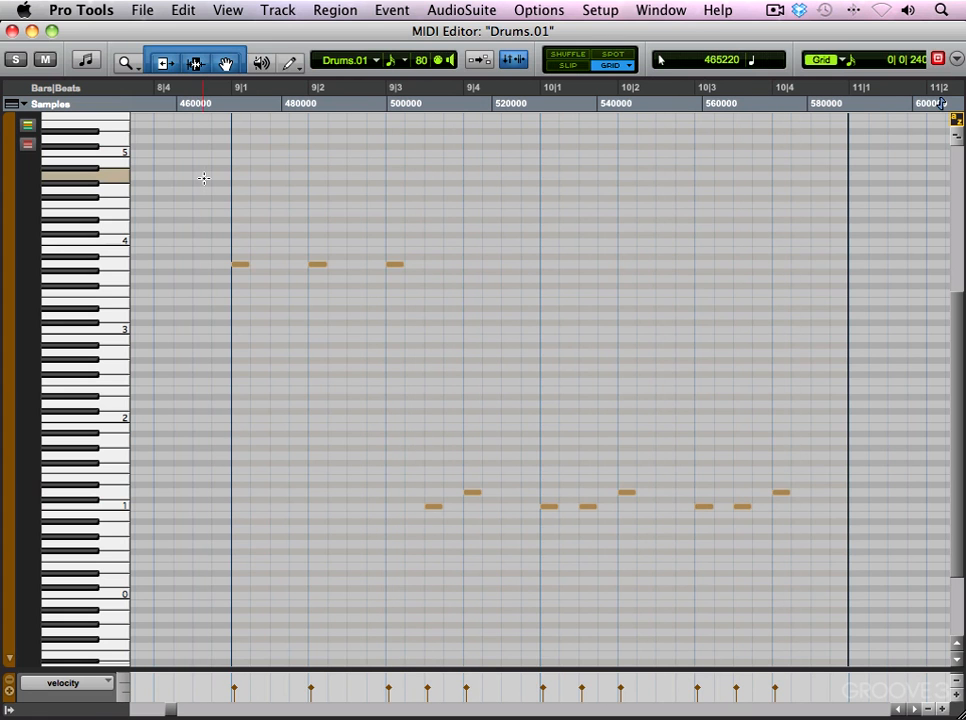
- Duplicate bar 10's C1 and D1 notes repeatedly through bar 15, and play the part from just before bar 9
{"action": "key", "text": "super+bracketleft"}
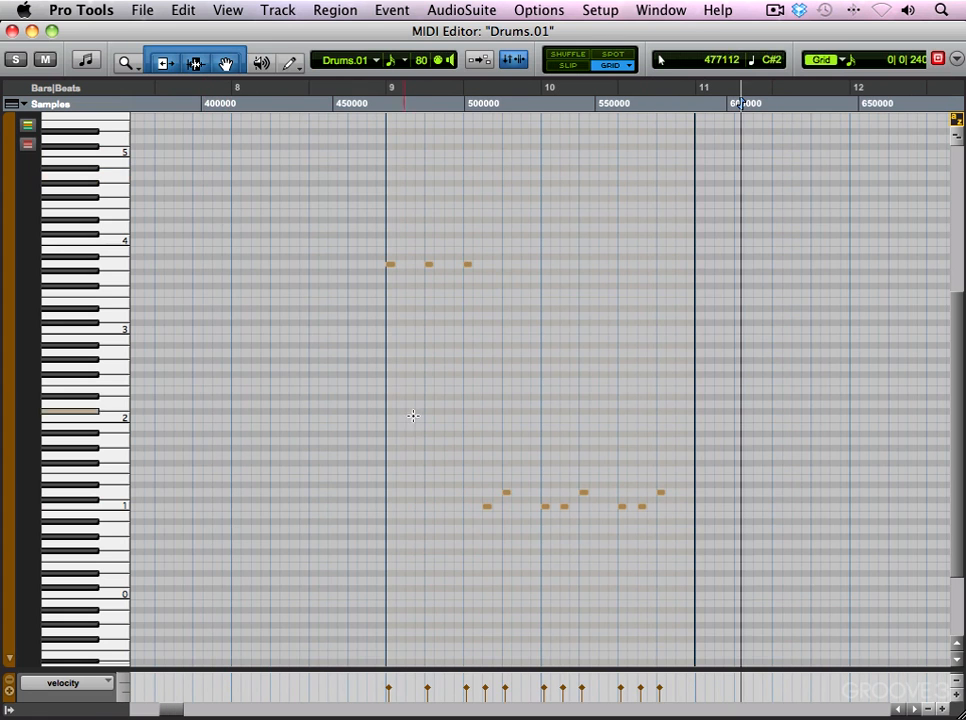
{"action": "left_click", "coordinate": [541, 485]}
{"action": "left_click_drag", "start_coordinate": [548, 508], "coordinate": [684, 522]}
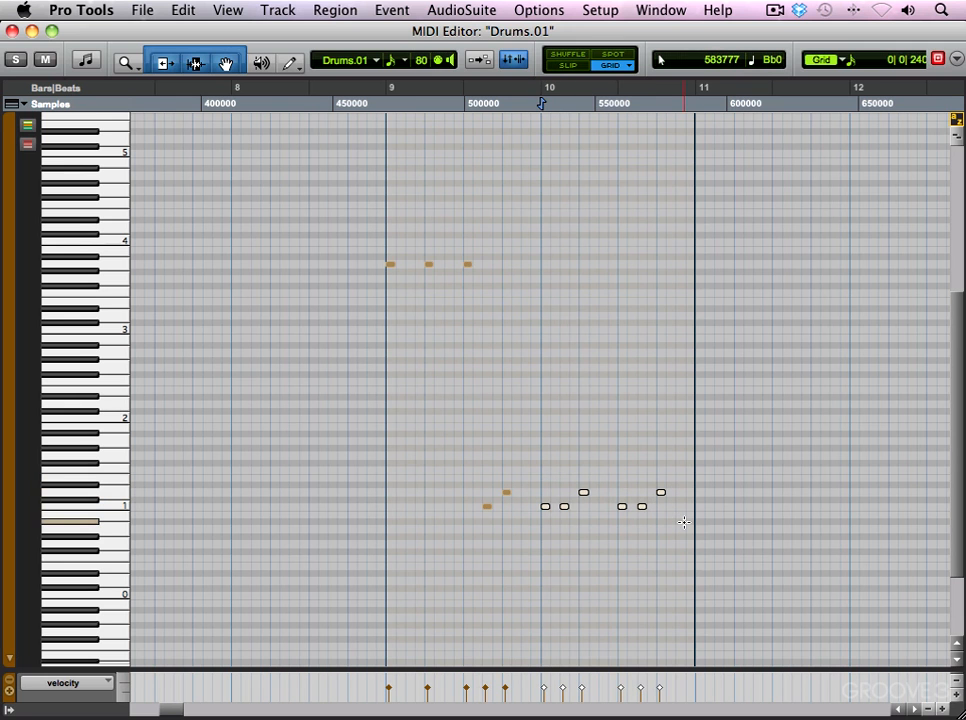
{"action": "key", "text": "super+d"}
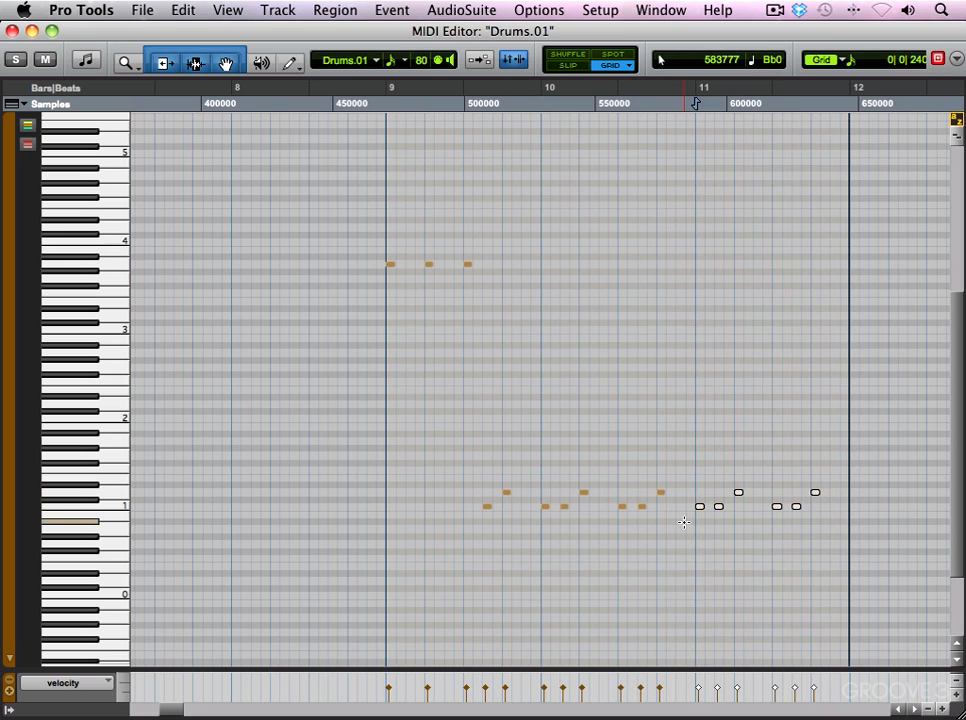
{"action": "key", "text": "super+bracketleft"}
{"action": "key", "text": "super+d"}
{"action": "key", "text": "super+d"}
{"action": "key", "text": "super+d"}
{"action": "key", "text": "super+bracketleft"}
{"action": "key", "text": "super+d"}
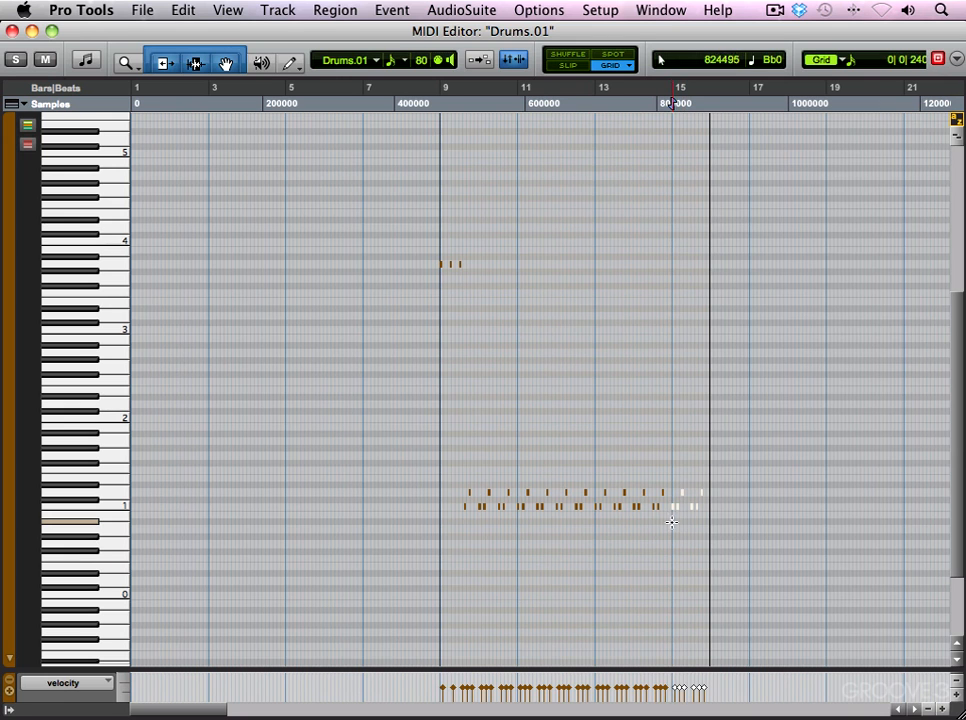
{"action": "left_click", "coordinate": [437, 388]}
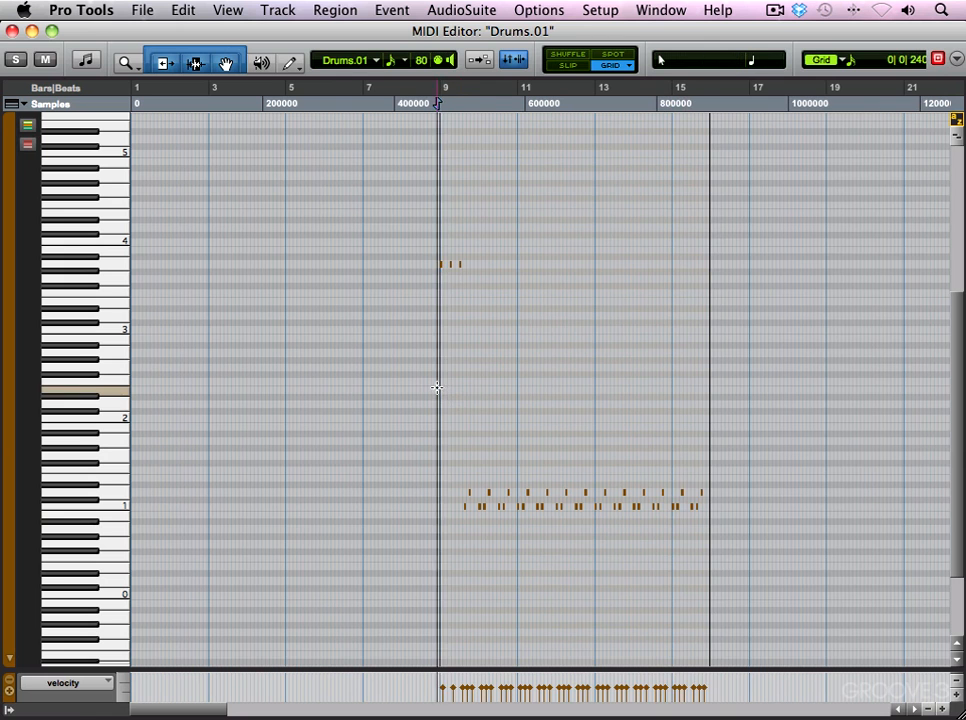
{"action": "key", "text": "space"}
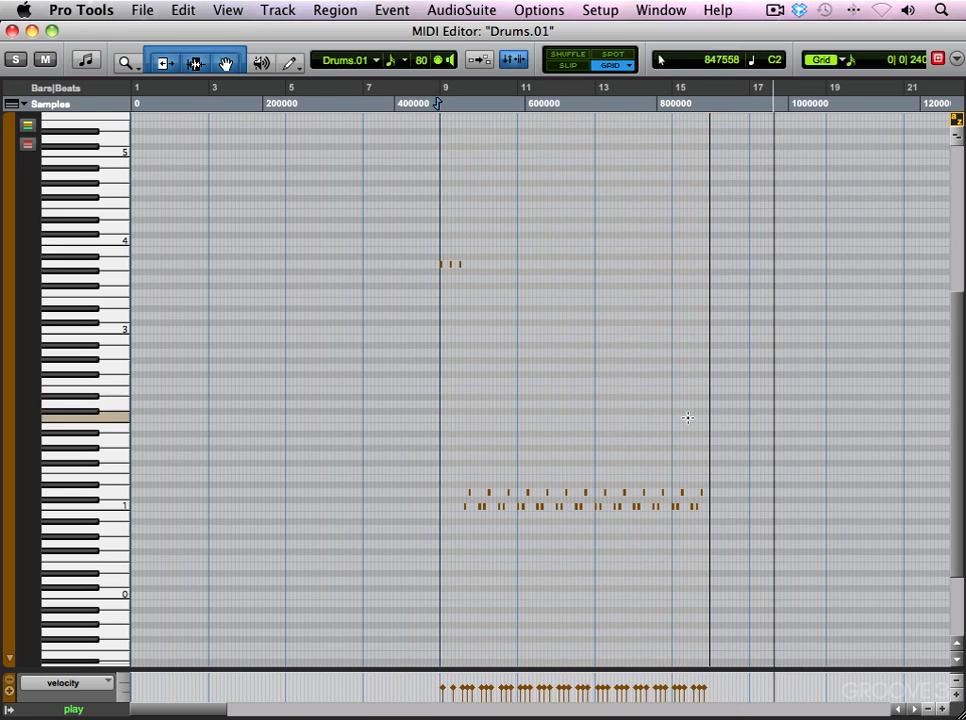
- Duplicate the notes of bars 14 and 15 into bars 16 and 17, and play the part from bar 16
{"action": "left_click", "coordinate": [632, 483]}
{"action": "left_click_drag", "start_coordinate": [632, 483], "coordinate": [714, 511]}
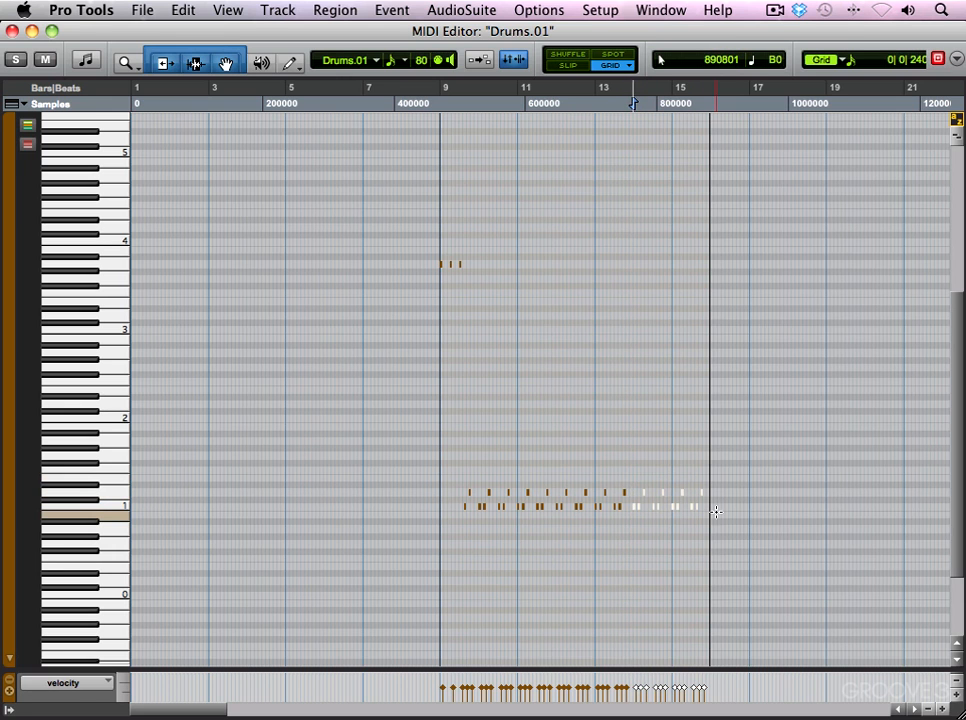
{"action": "key", "text": "super+d"}
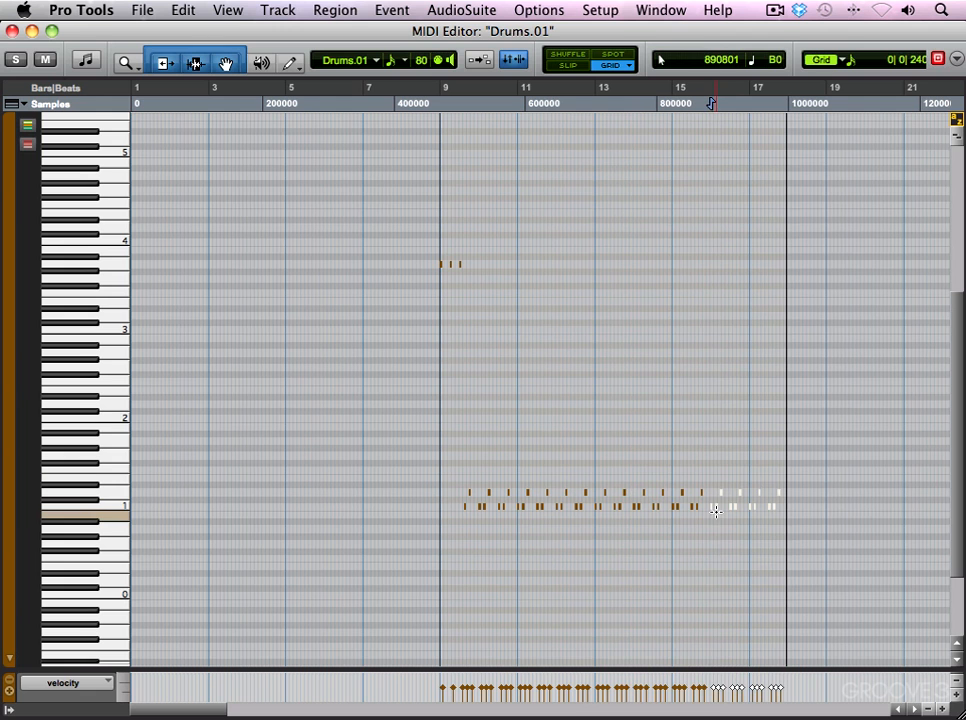
{"action": "left_click", "coordinate": [724, 436]}
{"action": "key", "text": "space"}
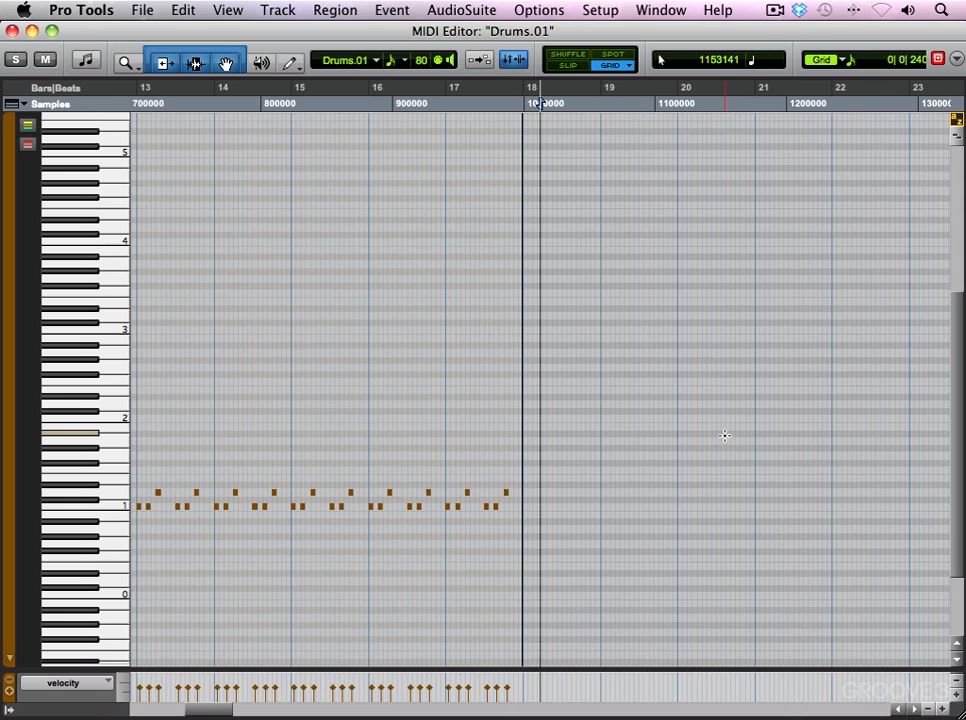
- Add an F1 note above the D1 note on beat 4 of bar 17 and play it from halfway through beat 2
{"action": "left_click", "coordinate": [507, 494]}
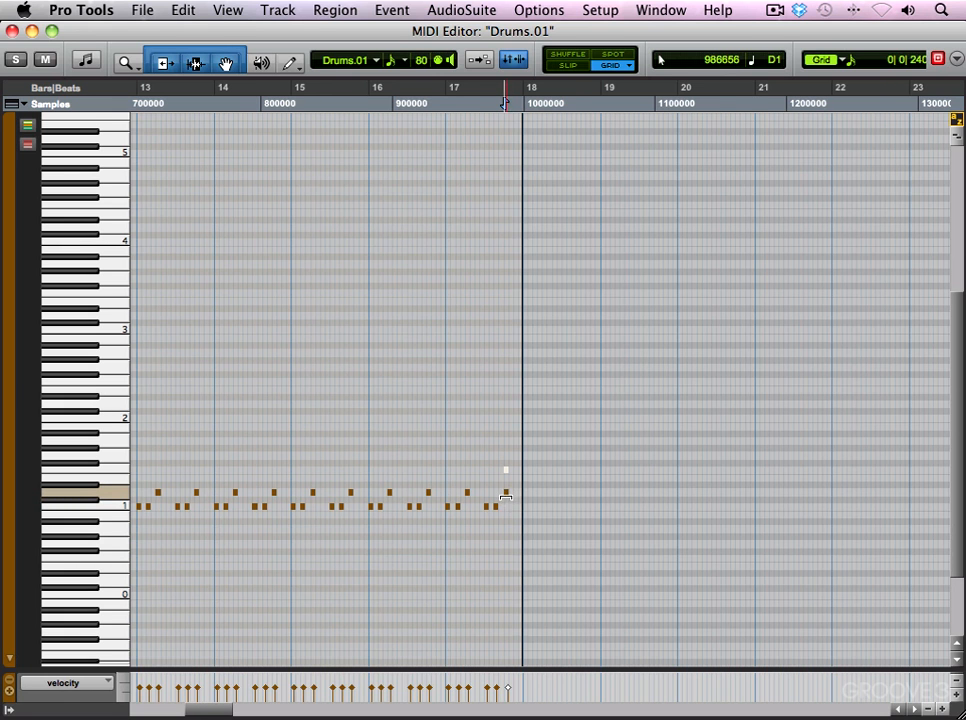
{"action": "scroll", "coordinate": [507, 500], "scroll_direction": "up", "scroll_amount": 5}
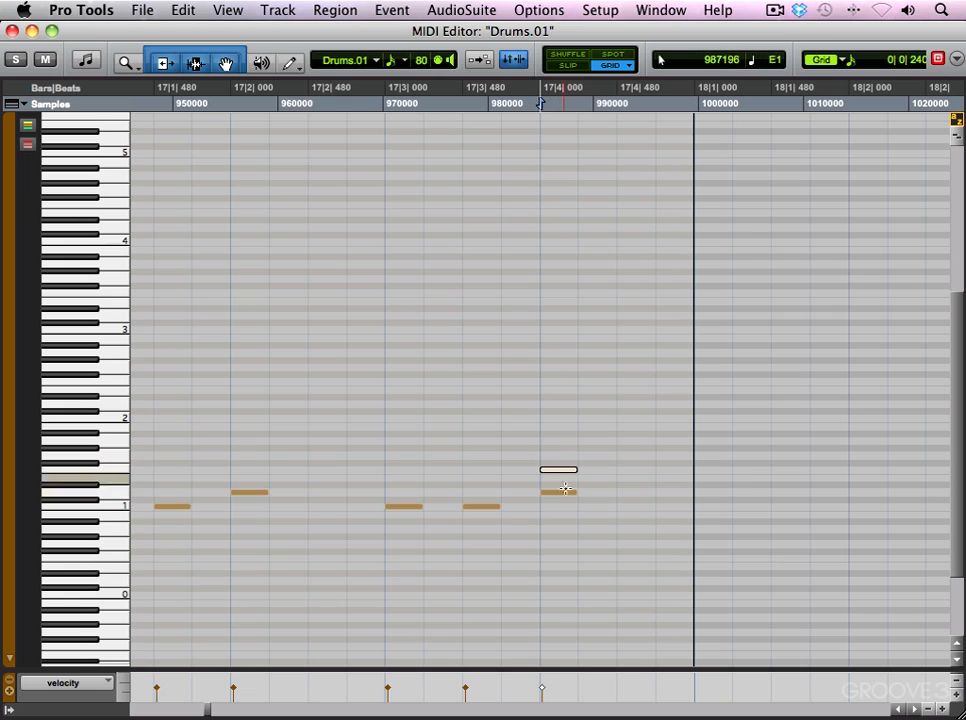
{"action": "left_click", "coordinate": [438, 401]}
{"action": "left_click", "coordinate": [308, 359]}
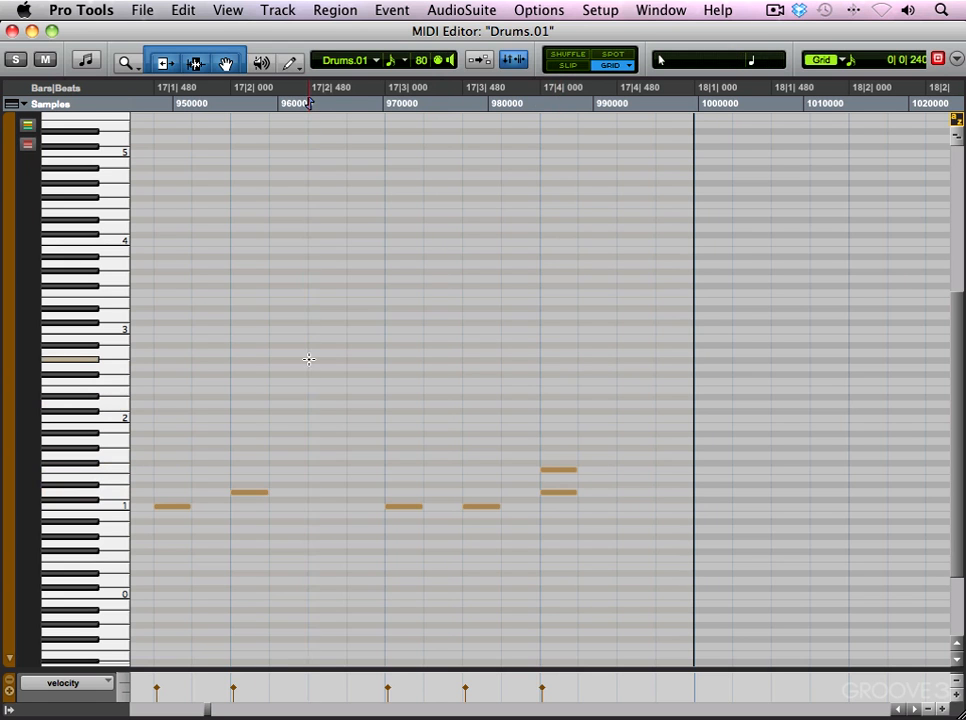
{"action": "key", "text": "space"}
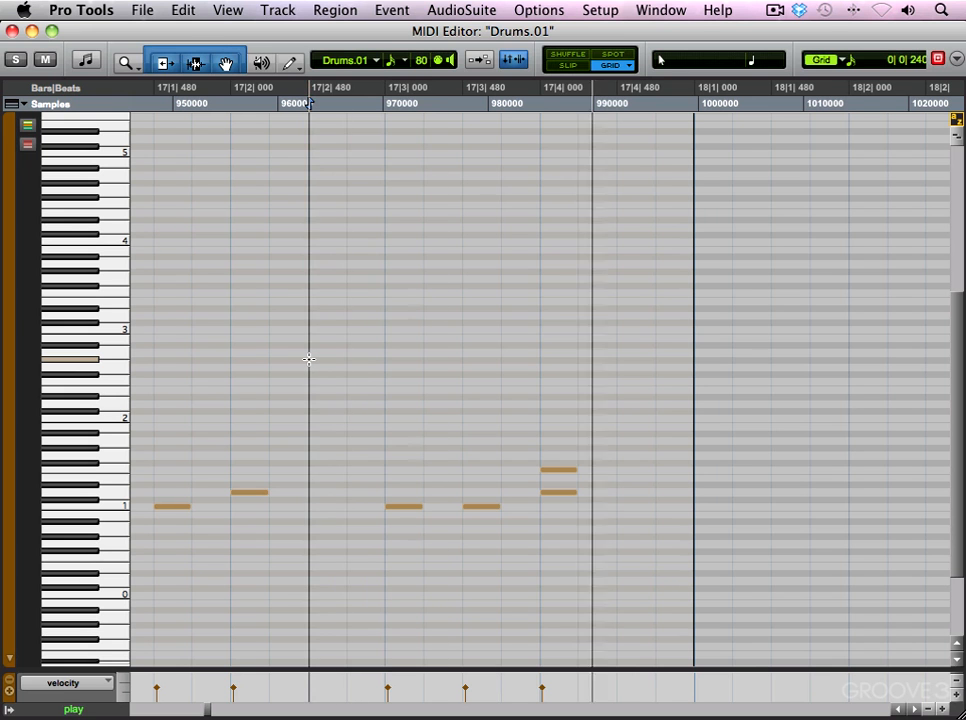
- Pencil A2 notes on all four beats of bar 10
{"action": "key", "text": "r"}
{"action": "key", "text": "r"}
{"action": "key", "text": "r"}
{"action": "key", "text": "r"}
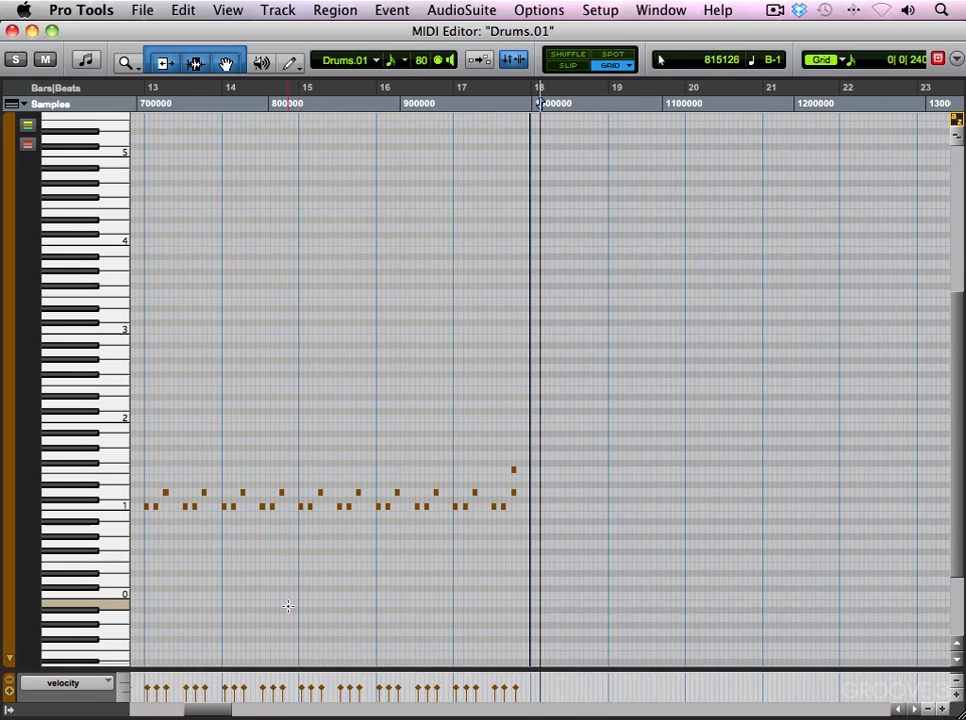
{"action": "key", "text": "r"}
{"action": "key", "text": "t"}
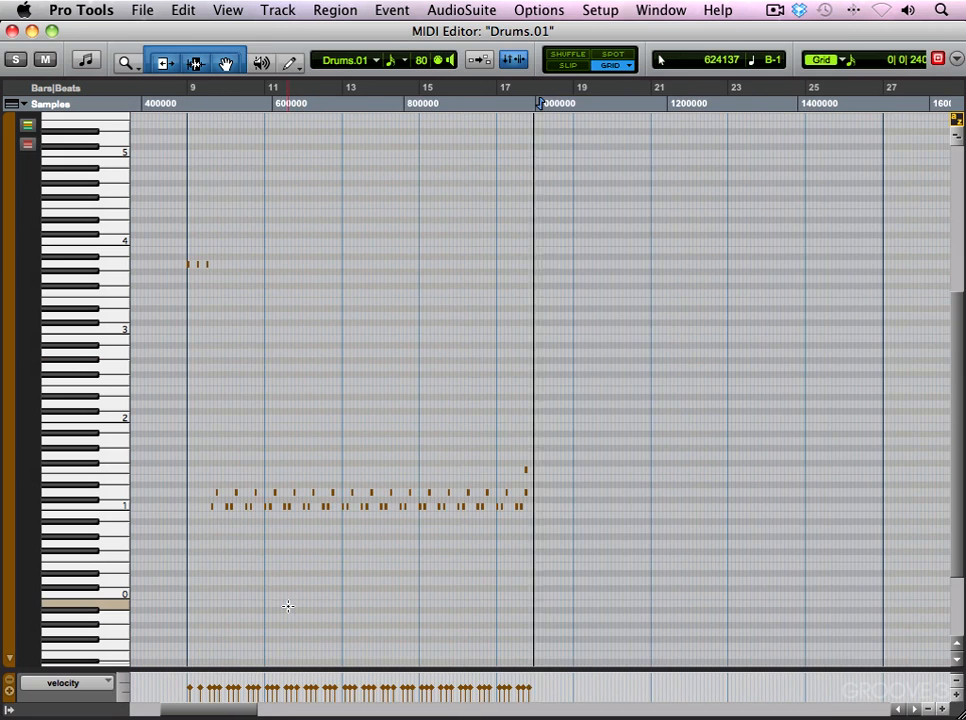
{"action": "left_click", "coordinate": [291, 64]}
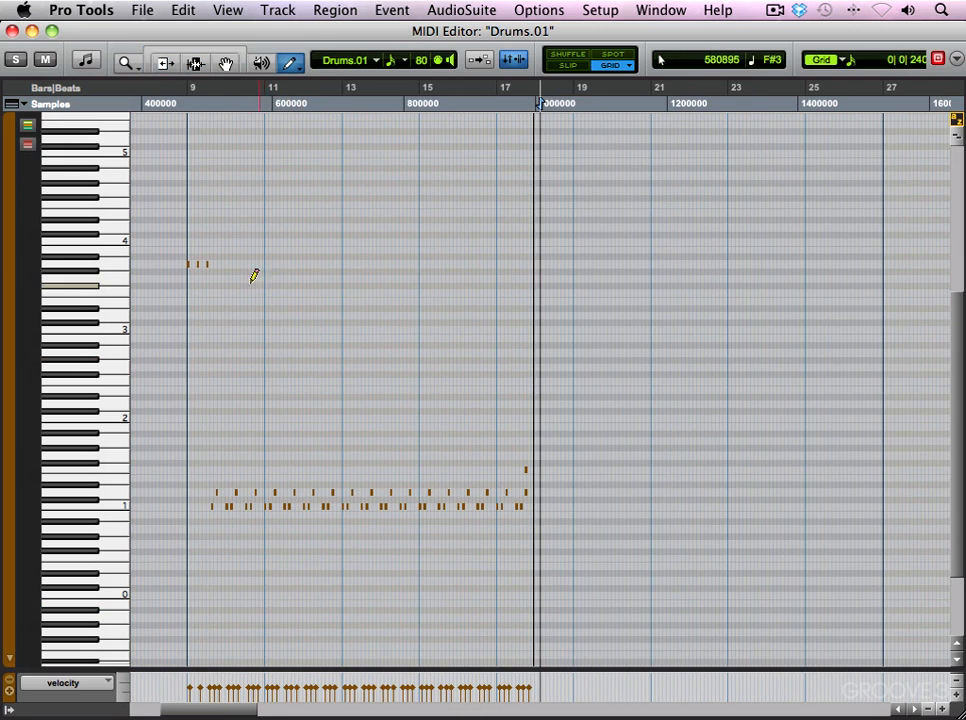
{"action": "key", "text": "t"}
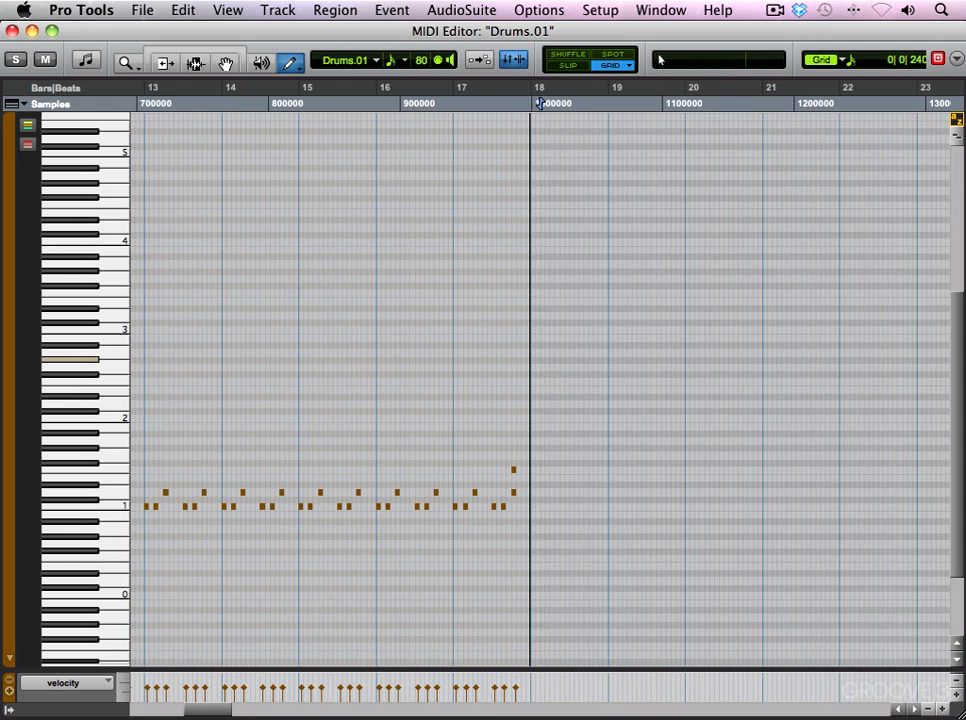
{"action": "left_click_drag", "start_coordinate": [194, 711], "coordinate": [183, 711]}
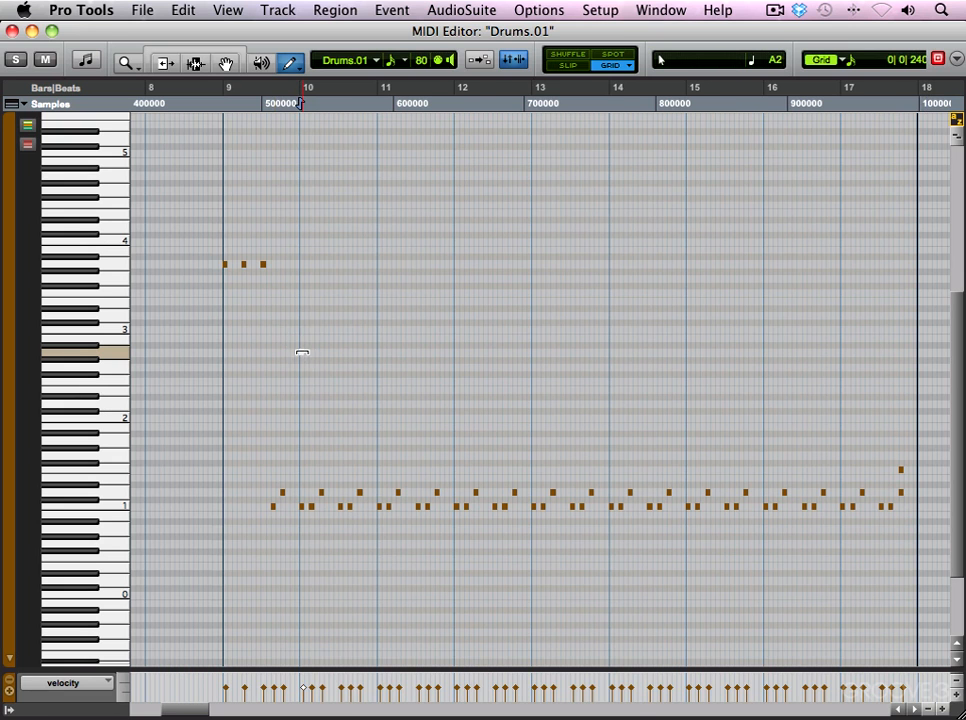
{"action": "key", "text": "super+bracketright"}
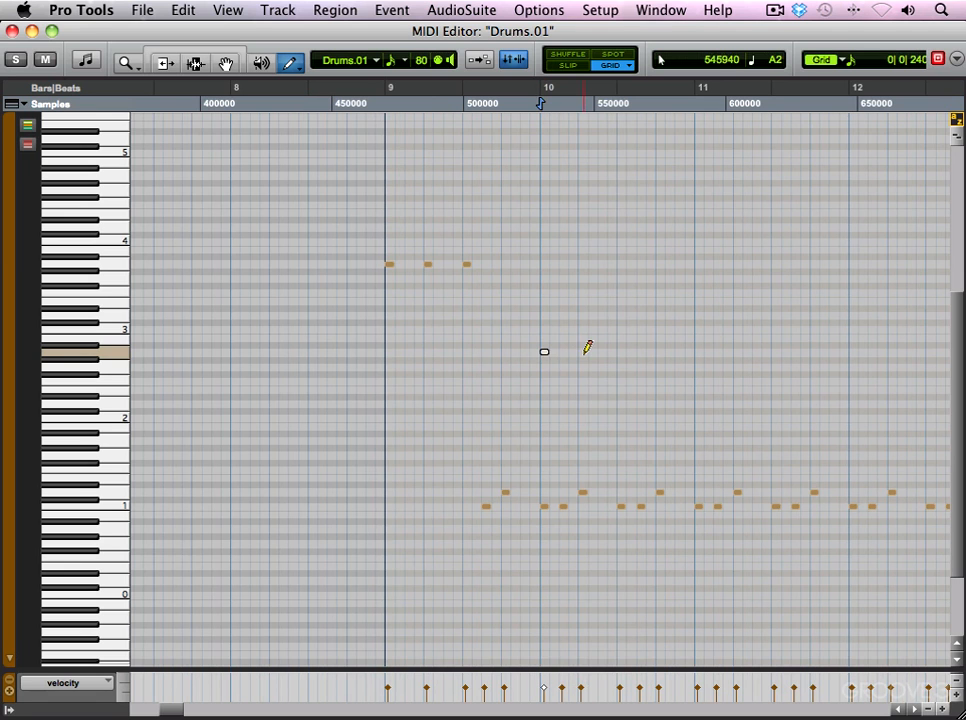
{"action": "left_click", "coordinate": [658, 350]}
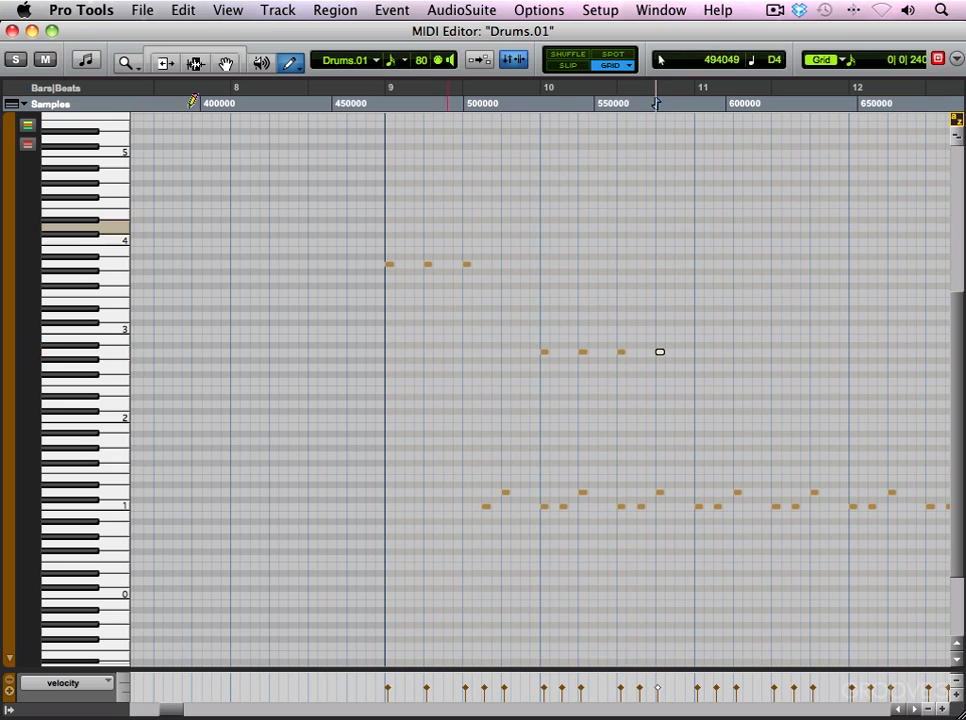
- Play the drum part from the start of bar 9 to hear the A2 notes in bar 10
{"action": "left_click", "coordinate": [204, 56]}
{"action": "left_click", "coordinate": [389, 313]}
{"action": "key", "text": "space"}
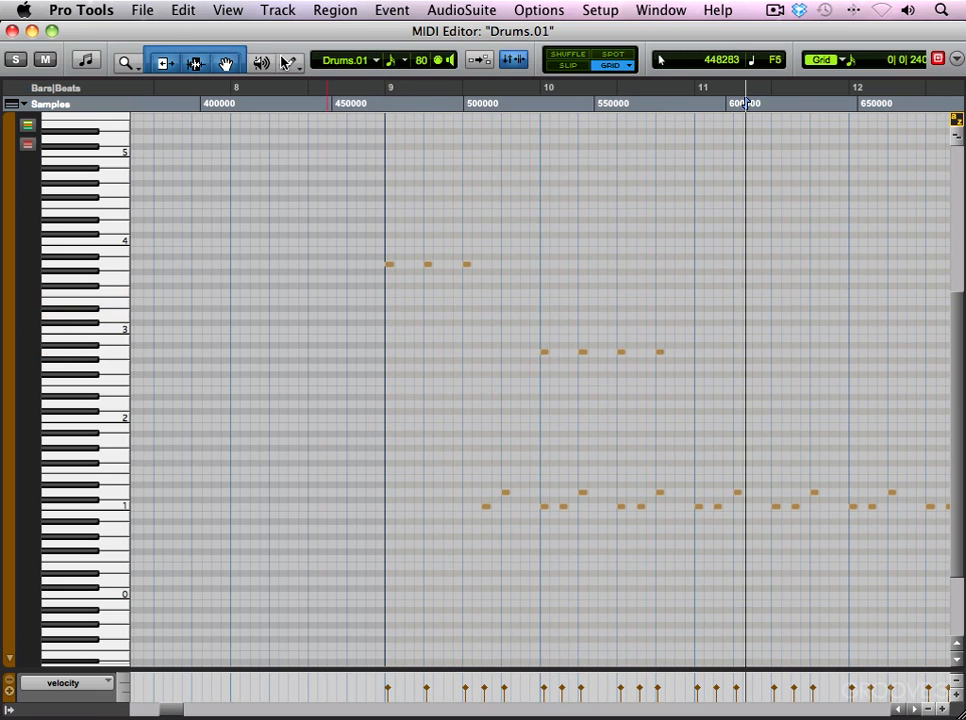
- Select the four A2 notes in bar 10 and duplicate them repeatedly through bar 17
{"action": "left_click", "coordinate": [226, 63]}
{"action": "left_click_drag", "start_coordinate": [544, 328], "coordinate": [697, 371]}
{"action": "key", "text": "super+d"}
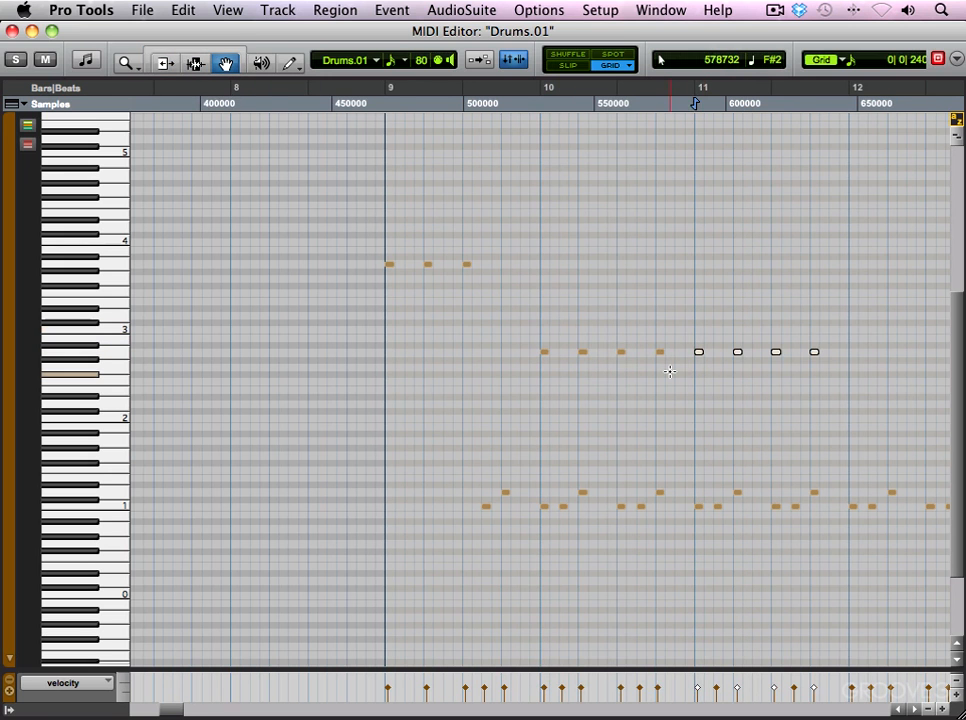
{"action": "key", "text": "super+bracketleft"}
{"action": "key", "text": "super+d"}
{"action": "key", "text": "super+d"}
{"action": "key", "text": "super+bracketleft"}
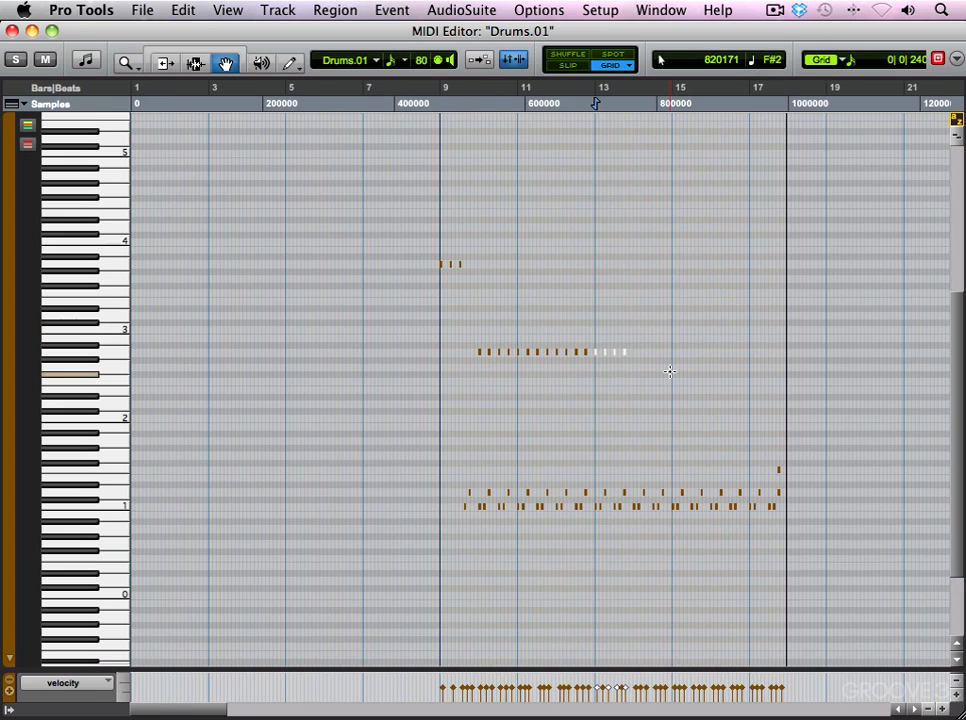
{"action": "key", "text": "super+d"}
{"action": "key", "text": "super+d"}
{"action": "key", "text": "super+d"}
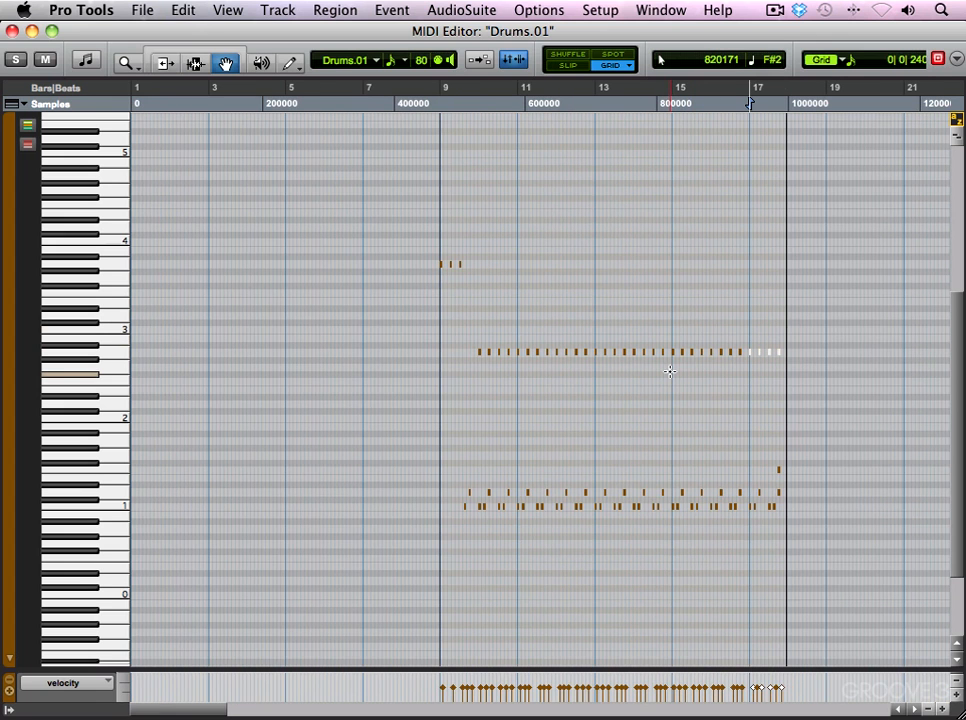
- Delete the A2 note on beat 4 of bar 17
{"action": "left_click", "coordinate": [776, 381]}
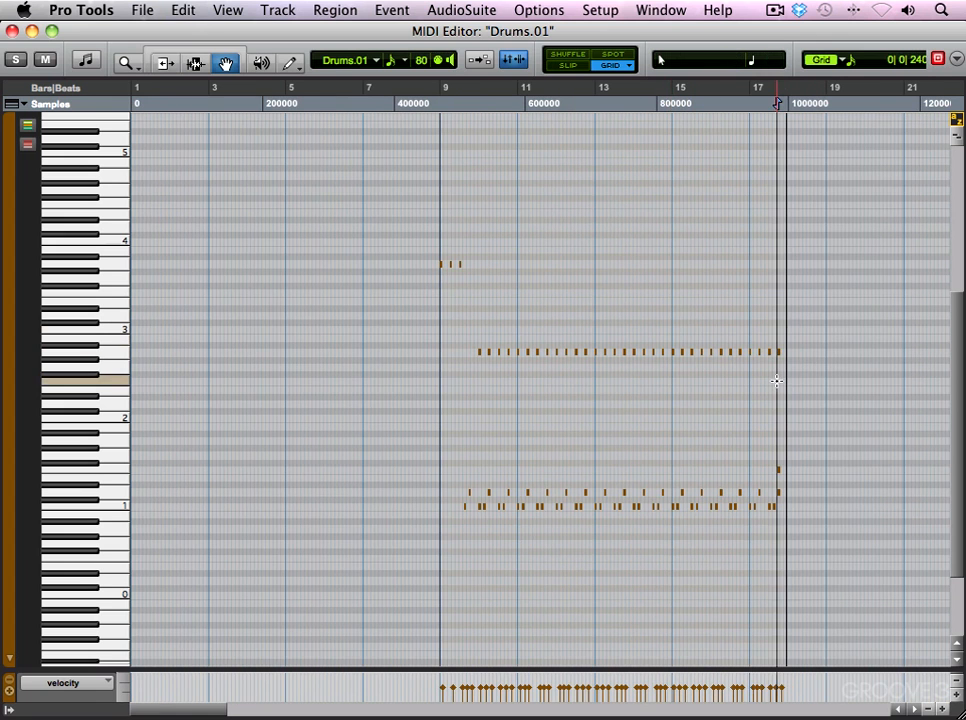
{"action": "key", "text": "super+bracketright"}
{"action": "key", "text": "super+bracketright"}
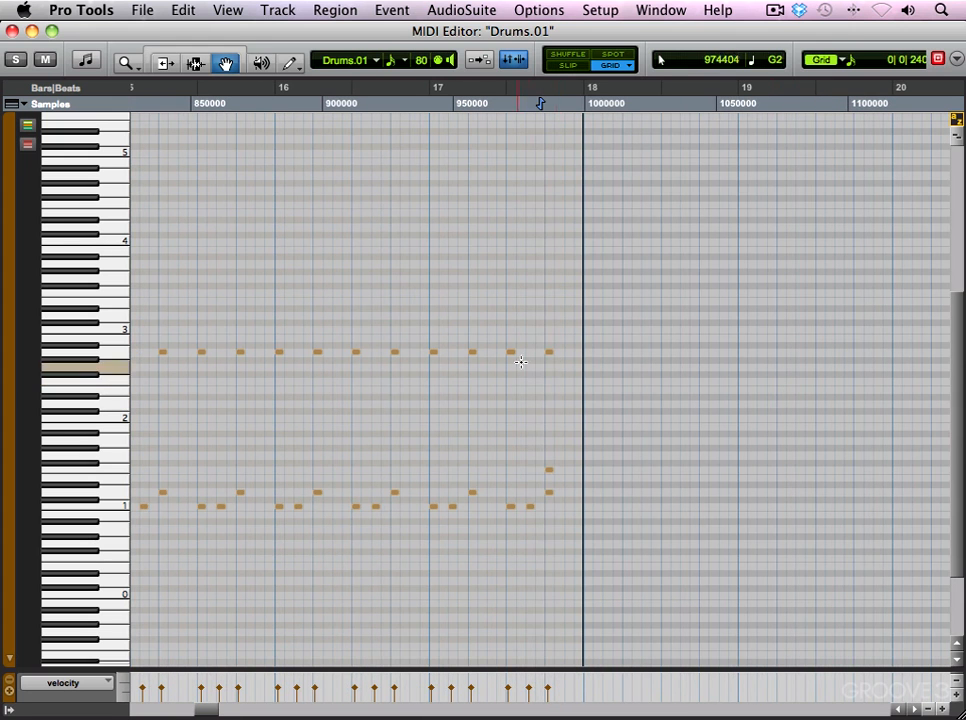
{"action": "left_click", "coordinate": [550, 354]}
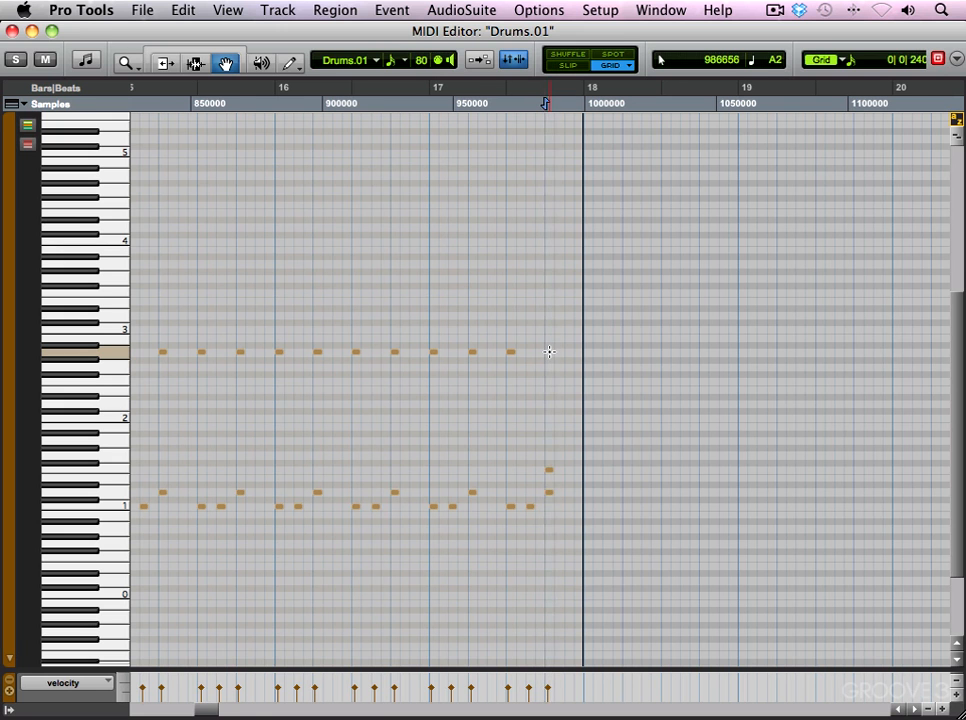
- Add a G2 note on beat 1 of bar 10 and play the part from late in bar 8
{"action": "key", "text": "r"}
{"action": "key", "text": "r"}
{"action": "left_click", "coordinate": [238, 330]}
{"action": "key", "text": "t"}
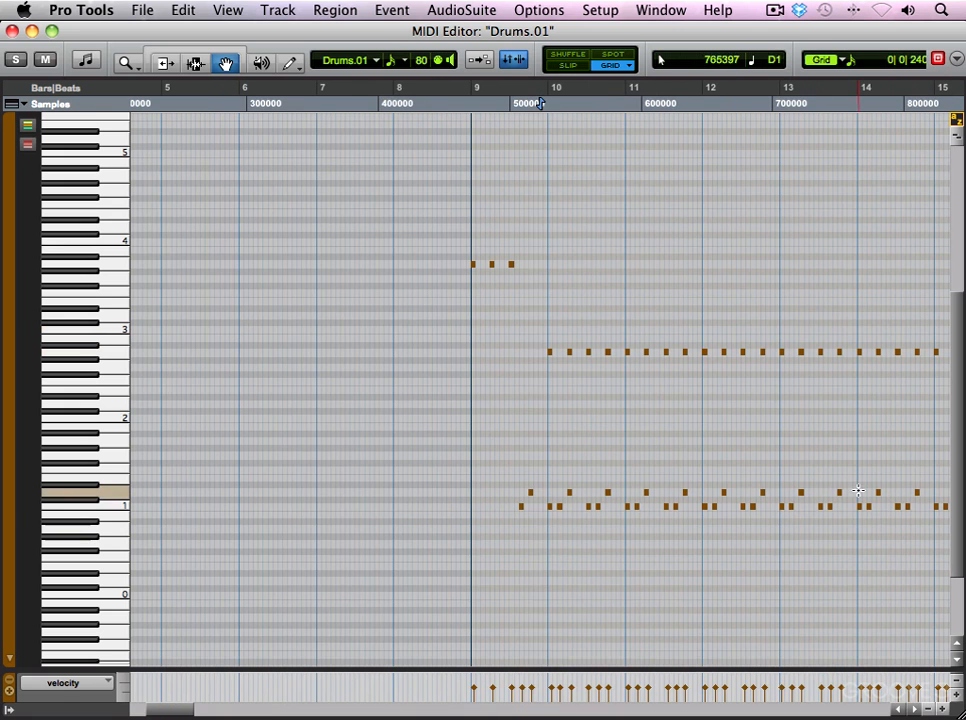
{"action": "left_click", "coordinate": [541, 379]}
{"action": "left_click", "coordinate": [473, 345]}
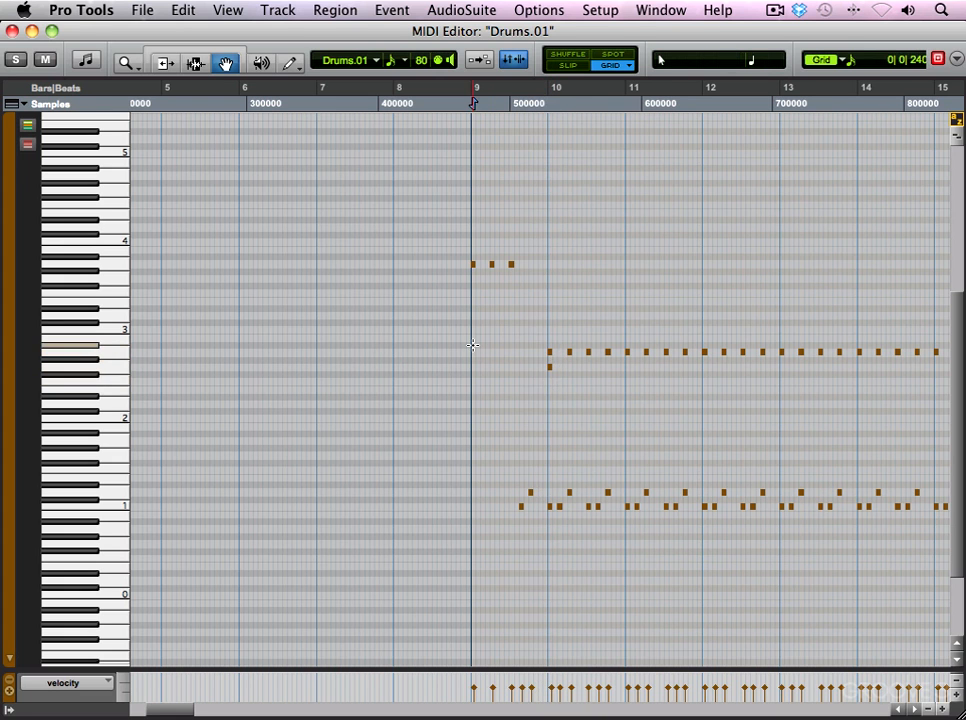
{"action": "left_click", "coordinate": [443, 321]}
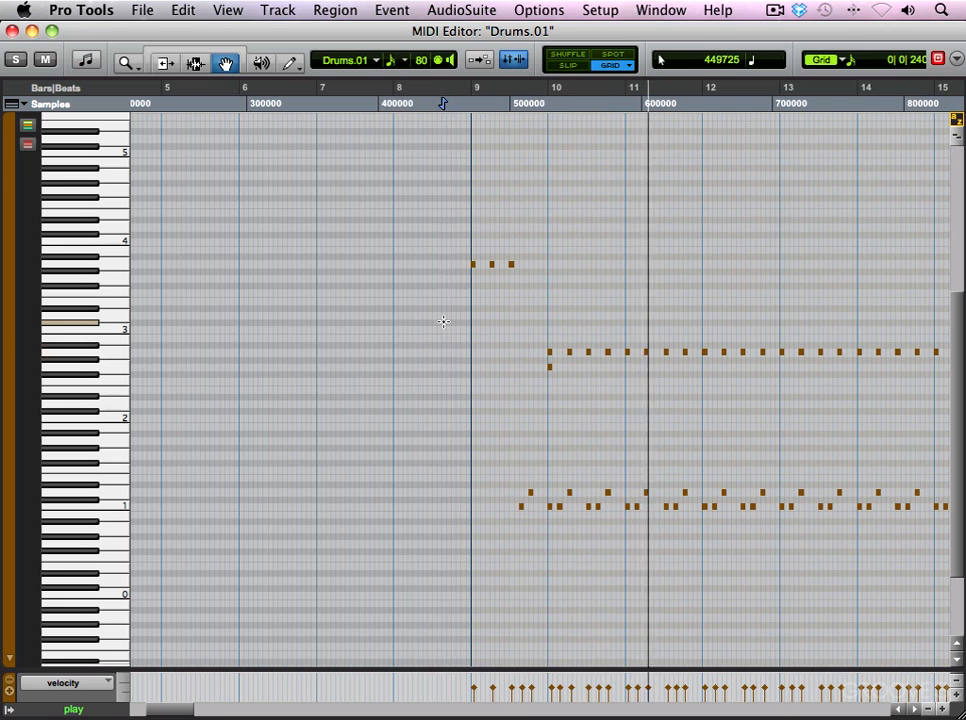
- Add a G2 note on beat 1 of bar 14 and play the drum part from the start of bar 10
{"action": "key", "text": "r"}
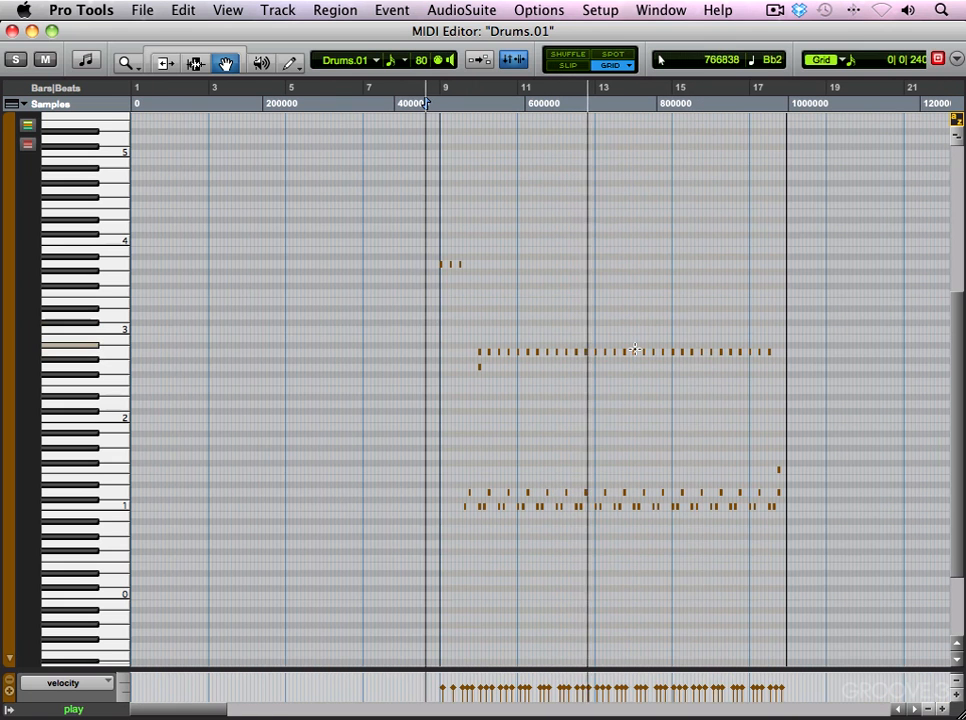
{"action": "key", "text": "space"}
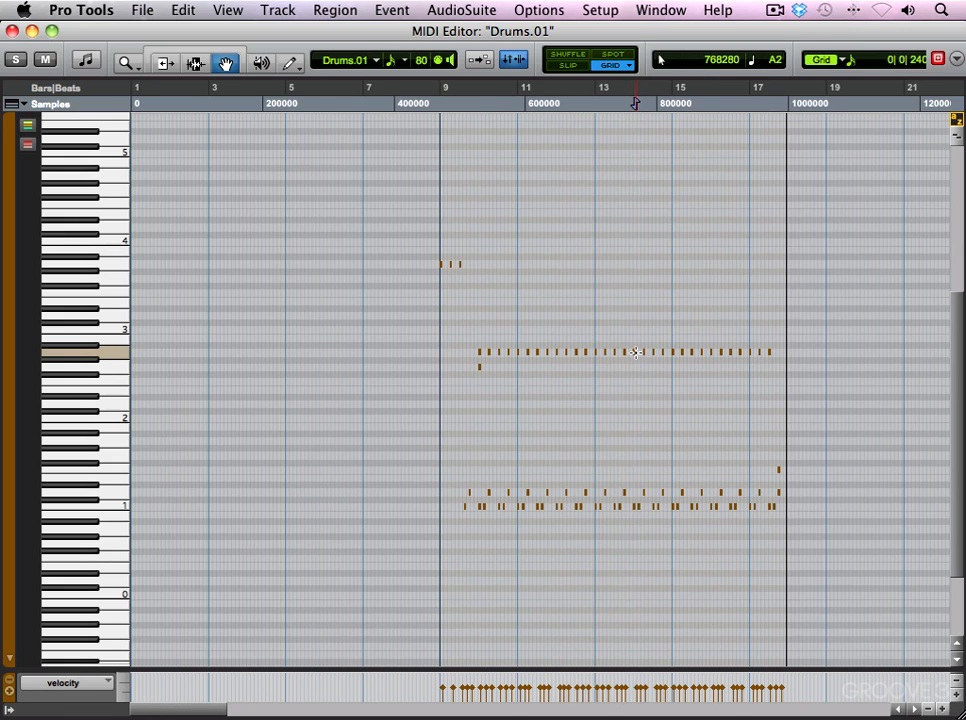
{"action": "key", "text": "t"}
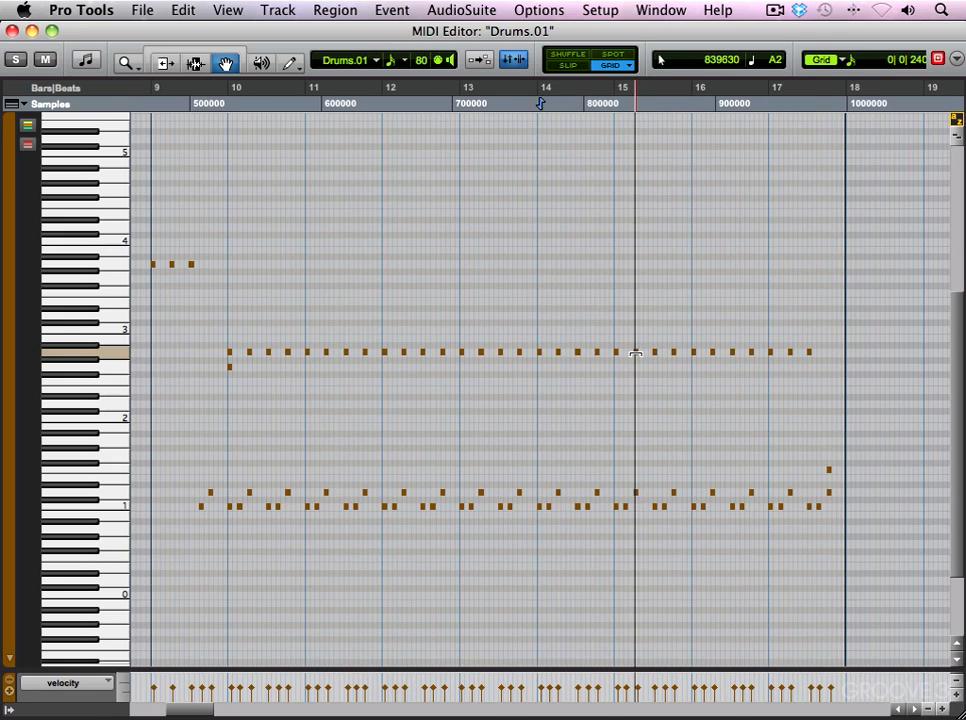
{"action": "double_click", "coordinate": [538, 370]}
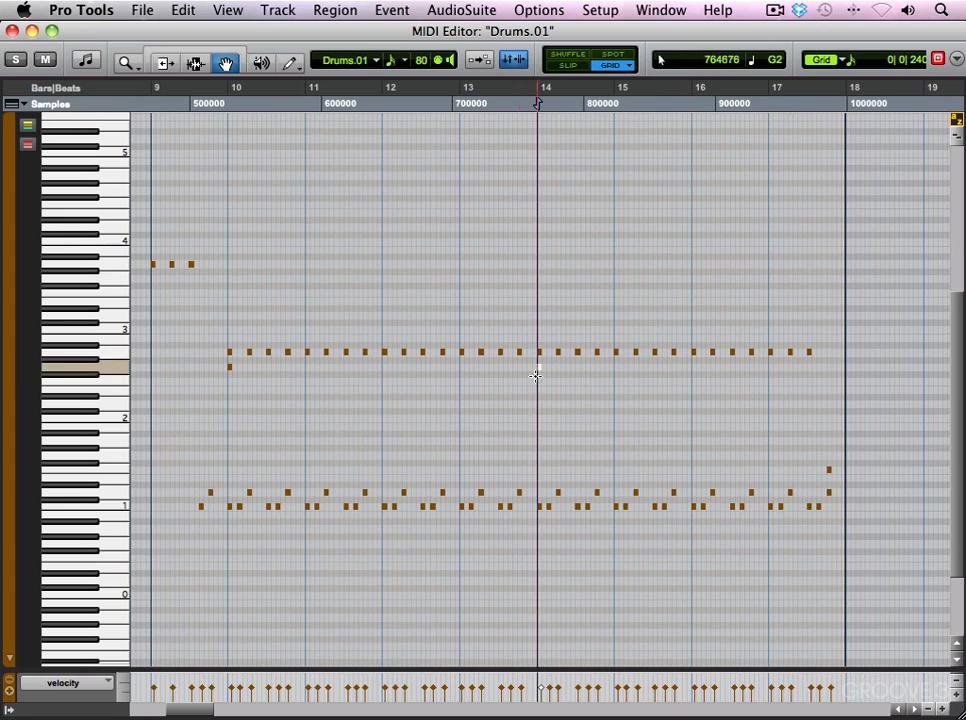
{"action": "left_click", "coordinate": [228, 382]}
{"action": "key", "text": "space"}
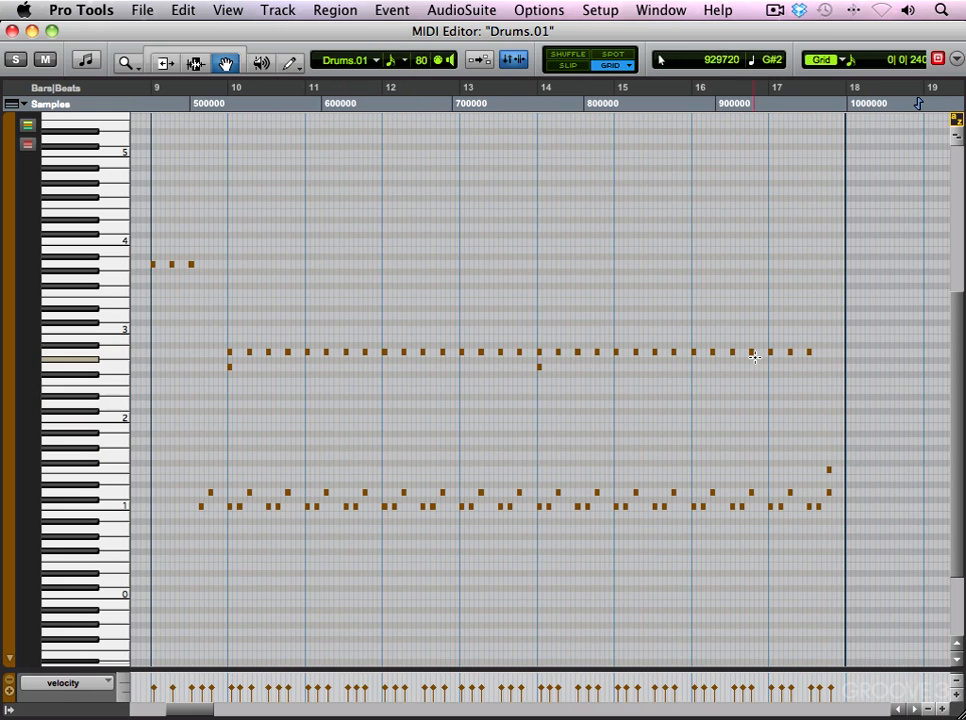
- Return to the Edit window and play the song from just before the Verse marker through the start of the verse
{"action": "left_click", "coordinate": [829, 416]}
{"action": "key", "text": "super+bracketright"}
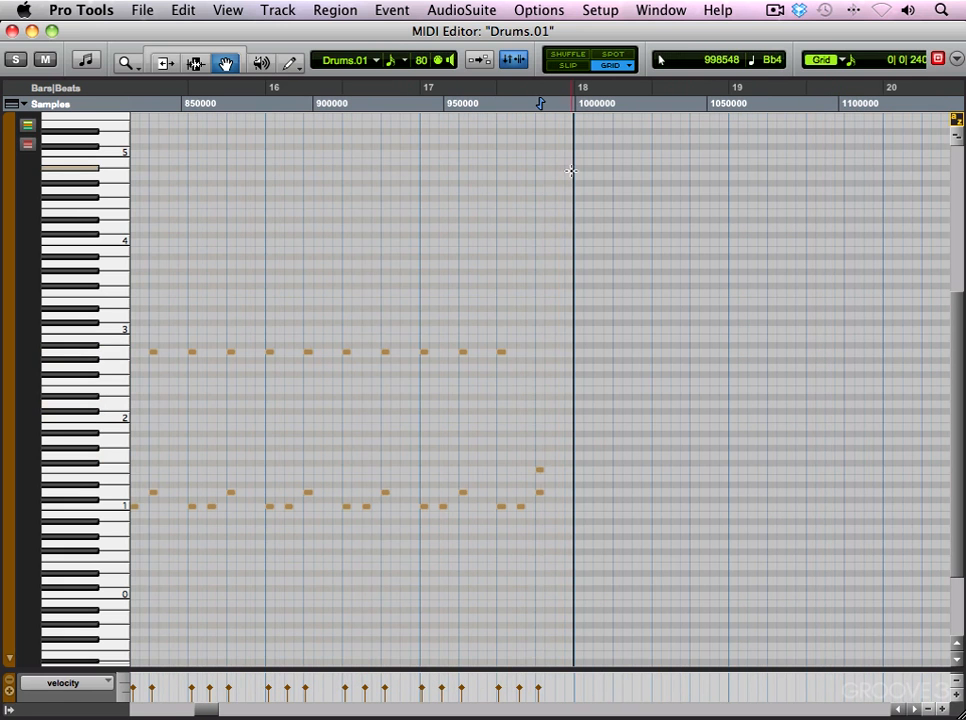
{"action": "left_click", "coordinate": [11, 31]}
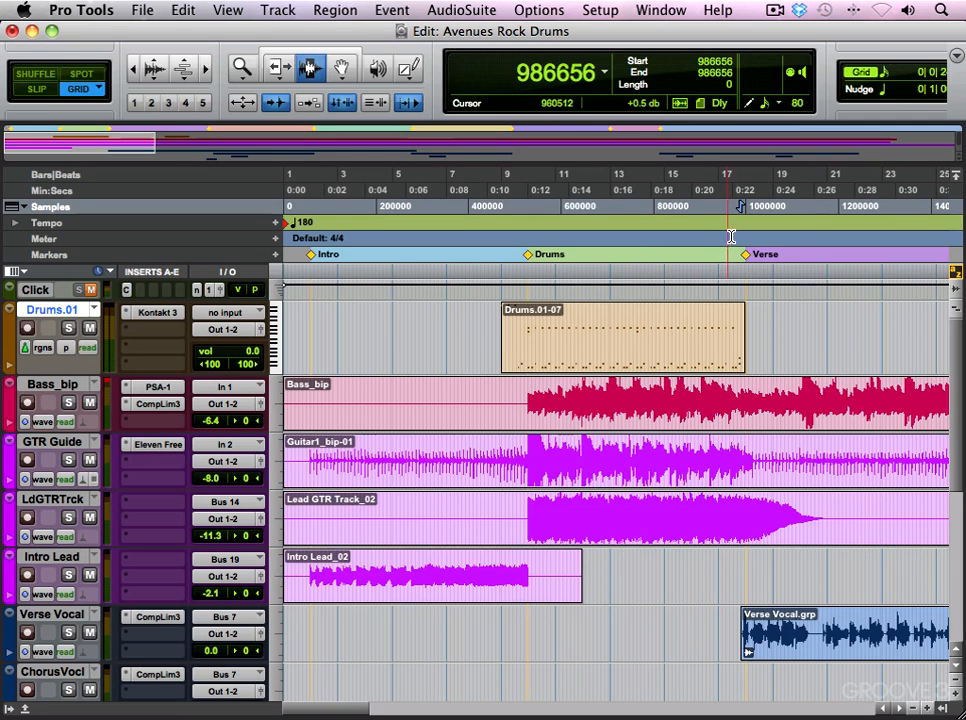
{"action": "left_click", "coordinate": [736, 232]}
{"action": "key", "text": "space"}
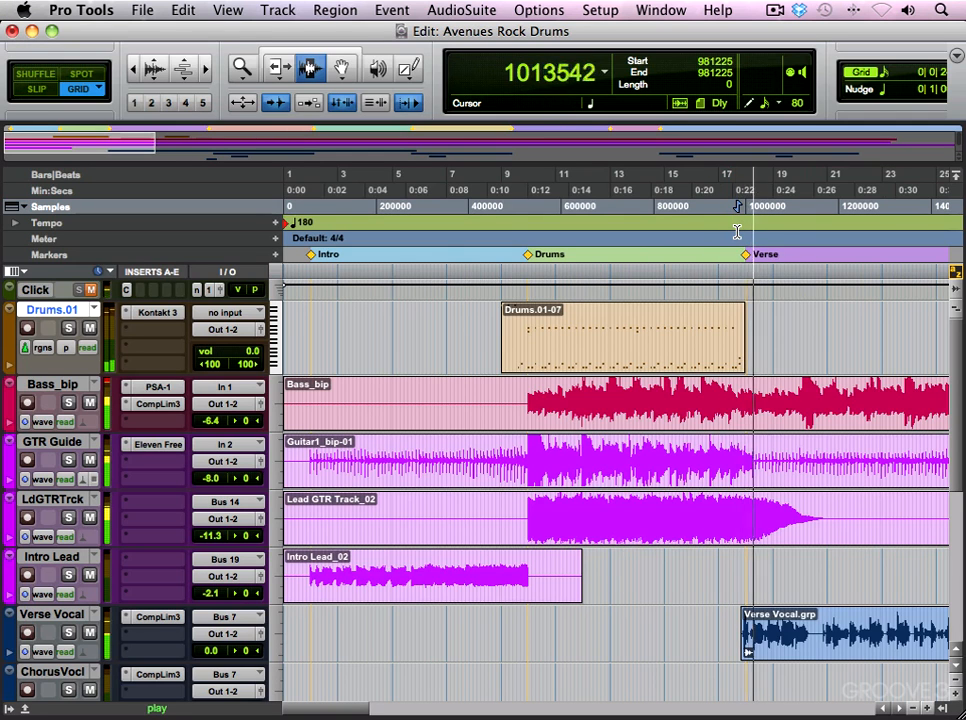
{"action": "key", "text": "super+bracketleft"}
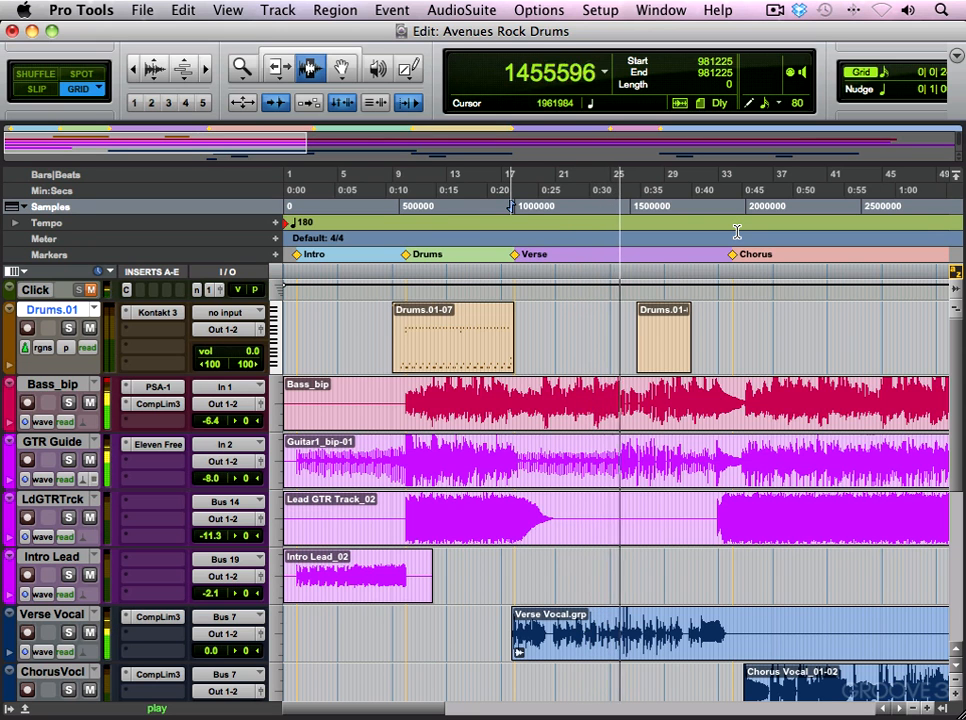
{"action": "key", "text": "space"}
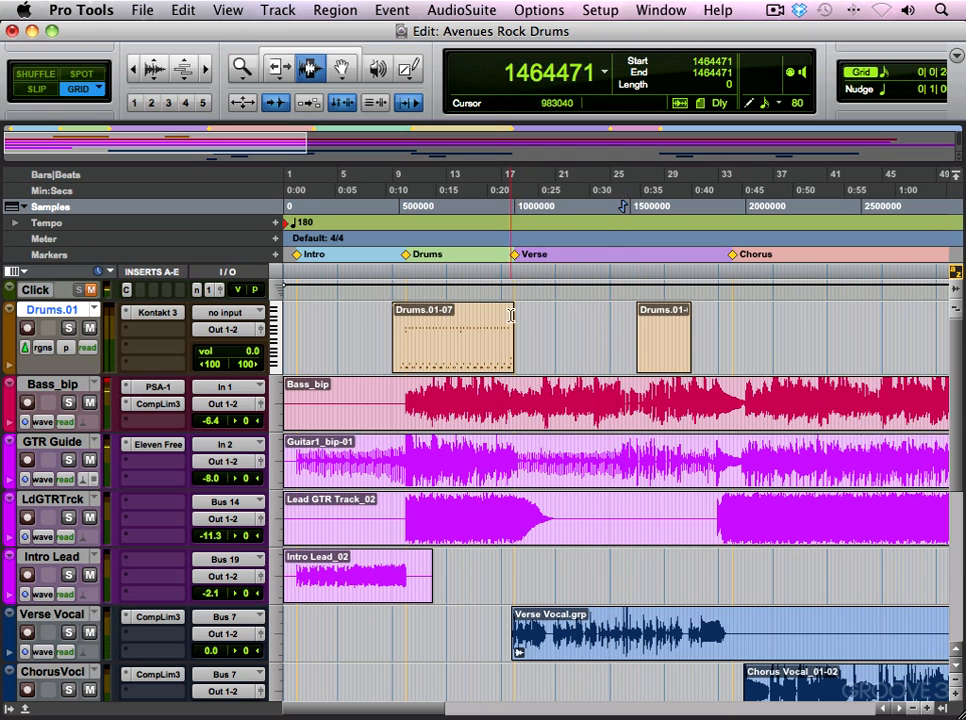
- Select the empty stretch between the two regions on the Drums.01 track and open it in the MIDI Editor
{"action": "left_click_drag", "start_coordinate": [513, 316], "coordinate": [644, 316]}
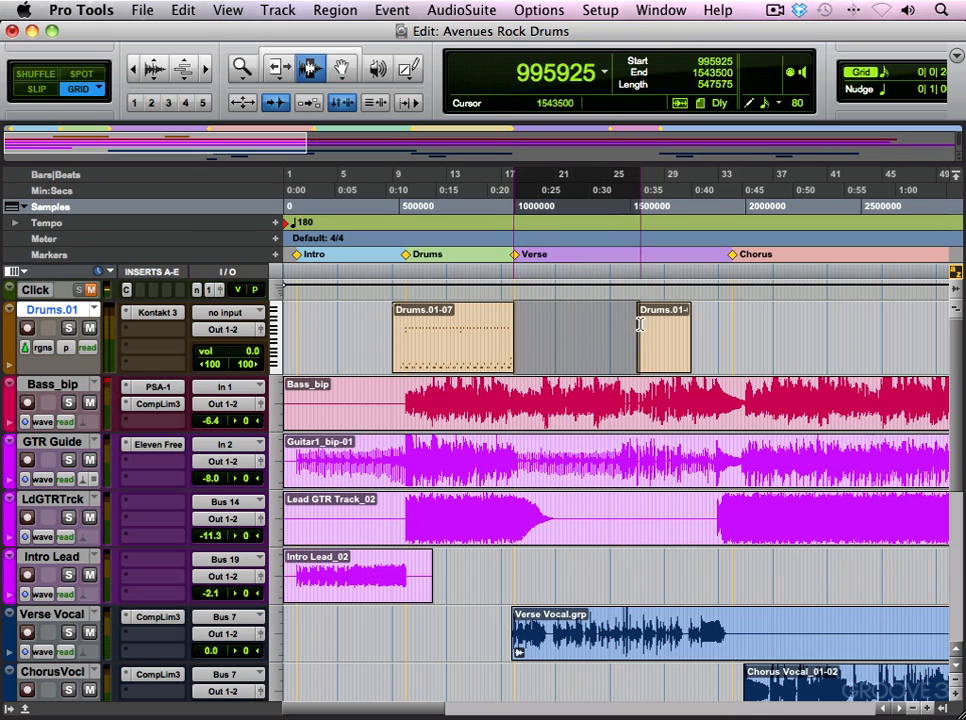
{"action": "right_click", "coordinate": [583, 321]}
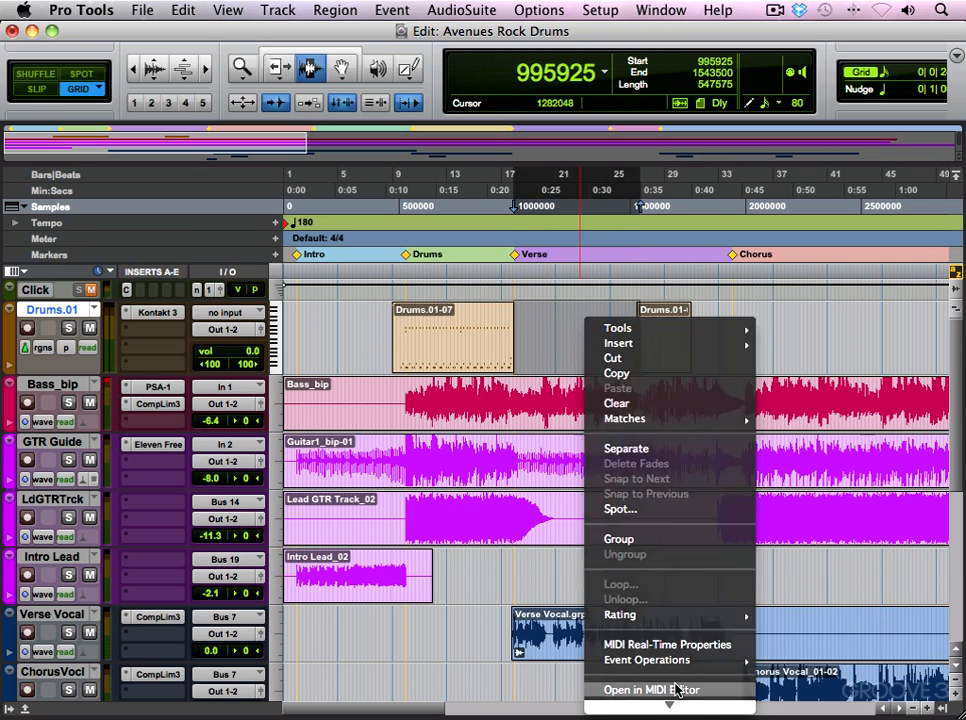
{"action": "left_click", "coordinate": [672, 690]}
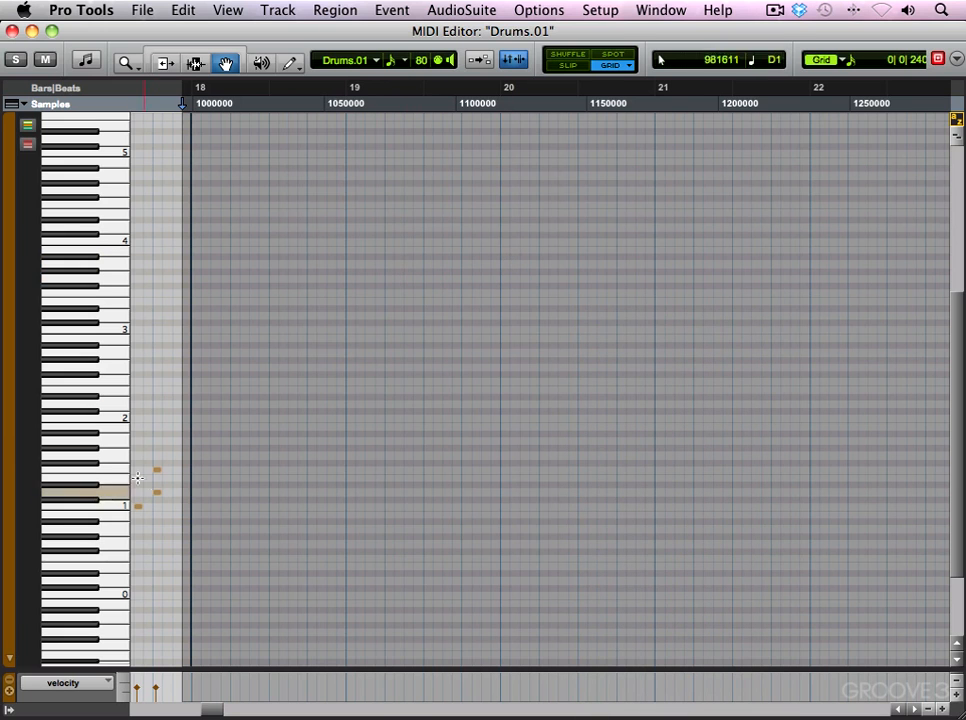
- Pencil C1 notes on beats 1, 3 and 3½ of bar 18, and D1 notes on beats 2 and 4
{"action": "key", "text": "t"}
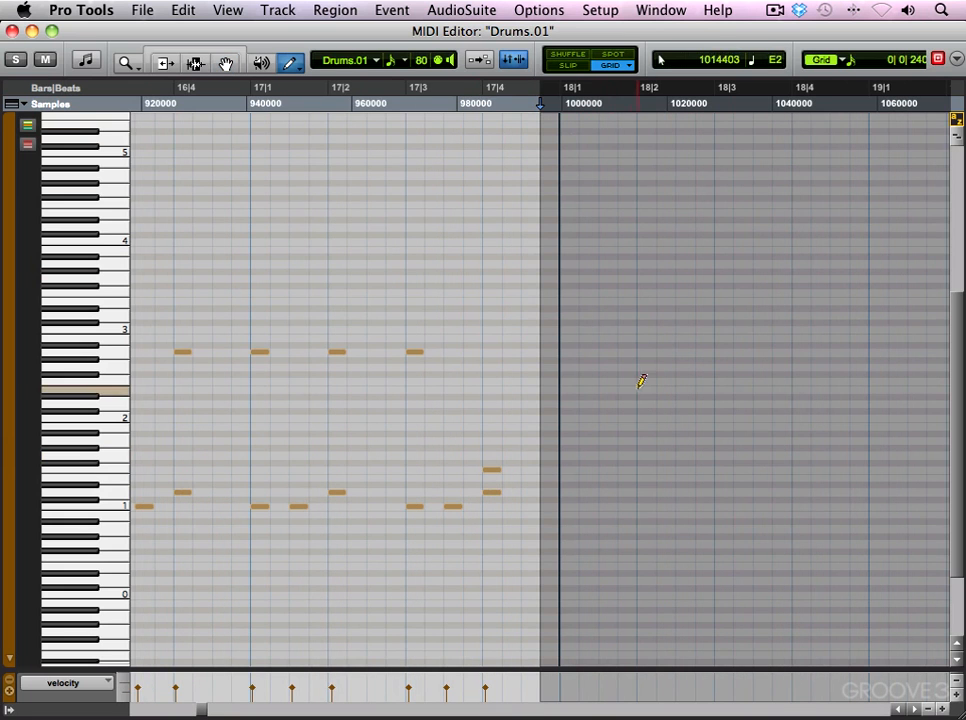
{"action": "left_click", "coordinate": [567, 507]}
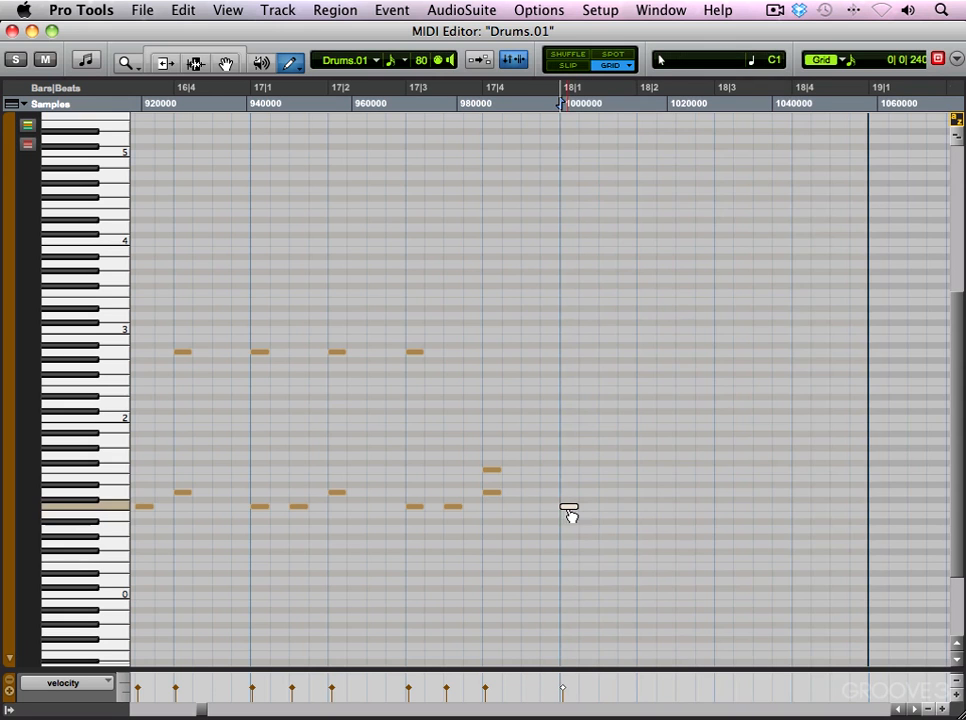
{"action": "left_click", "coordinate": [646, 491]}
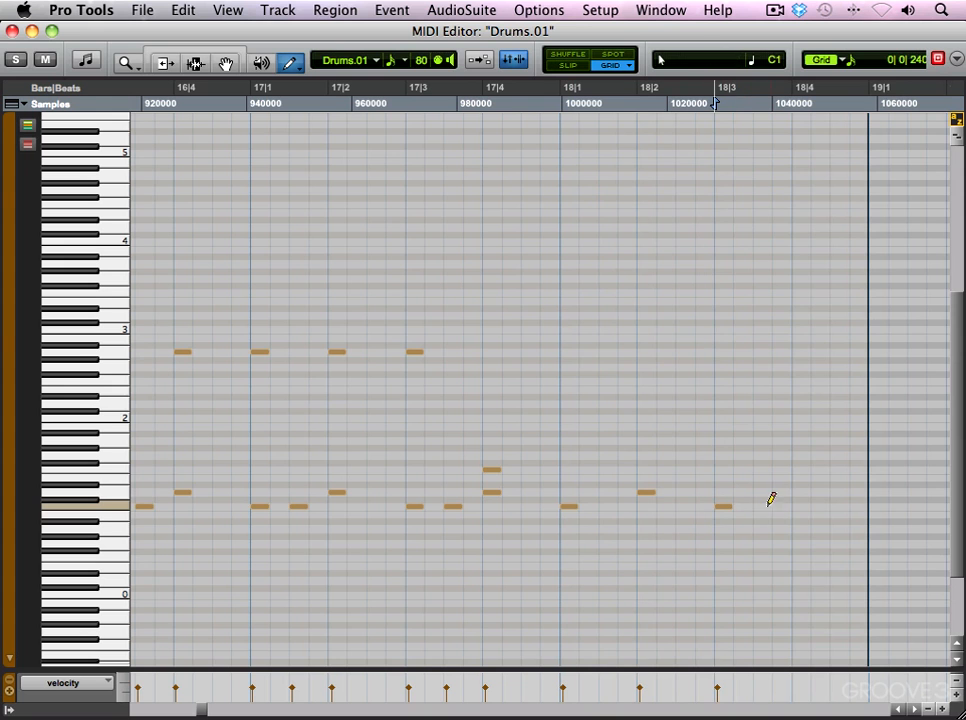
{"action": "left_click", "coordinate": [801, 491]}
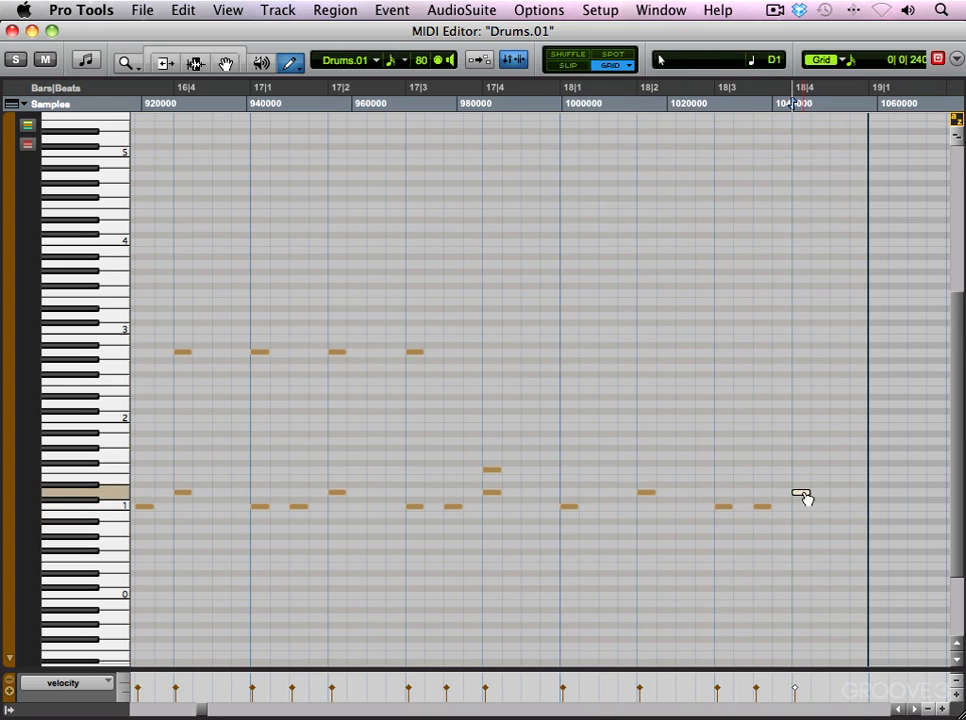
- Play the part from just before beat 4 of bar 17 to hear the bar 18 pattern
{"action": "left_click", "coordinate": [225, 63]}
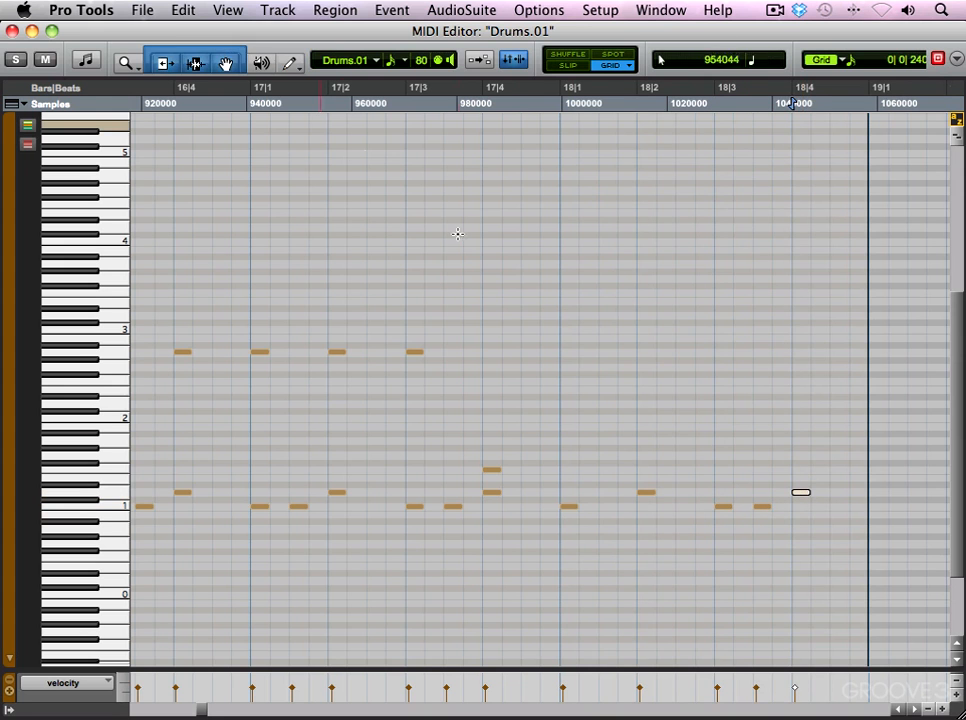
{"action": "left_click", "coordinate": [462, 310]}
{"action": "key", "text": "space"}
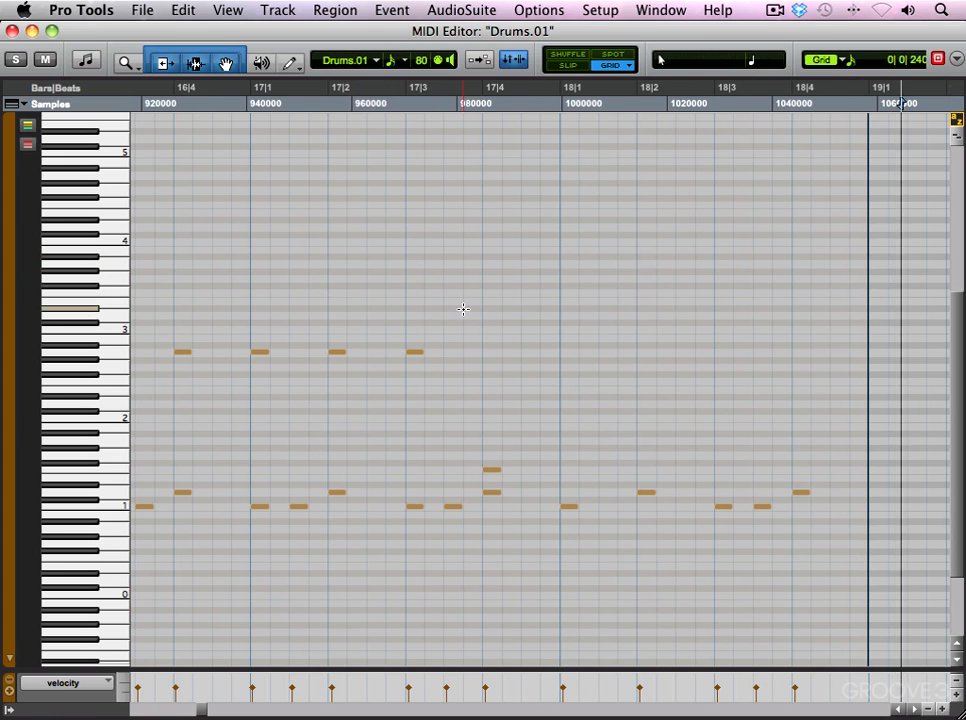
- Duplicate the bar 18 kick and snare notes repeatedly through bar 23 and play the part from late in bar 17
{"action": "key", "text": "r"}
{"action": "left_click_drag", "start_coordinate": [542, 463], "coordinate": [685, 517]}
{"action": "key", "text": "super+d"}
{"action": "key", "text": "super+d"}
{"action": "key", "text": "r"}
{"action": "key", "text": "super+d"}
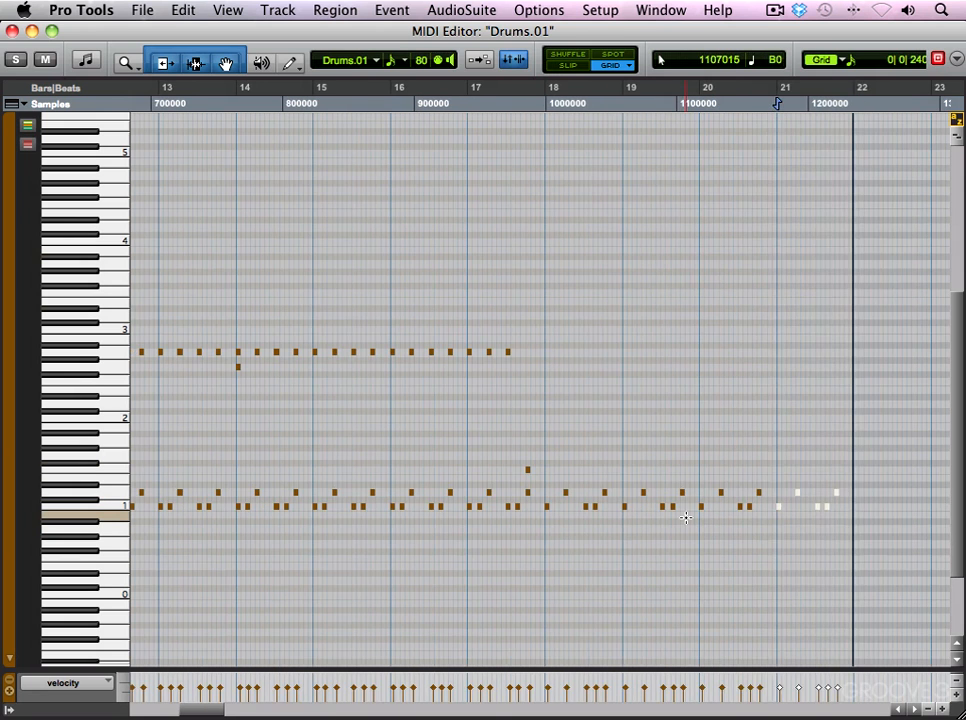
{"action": "key", "text": "r"}
{"action": "key", "text": "super+d"}
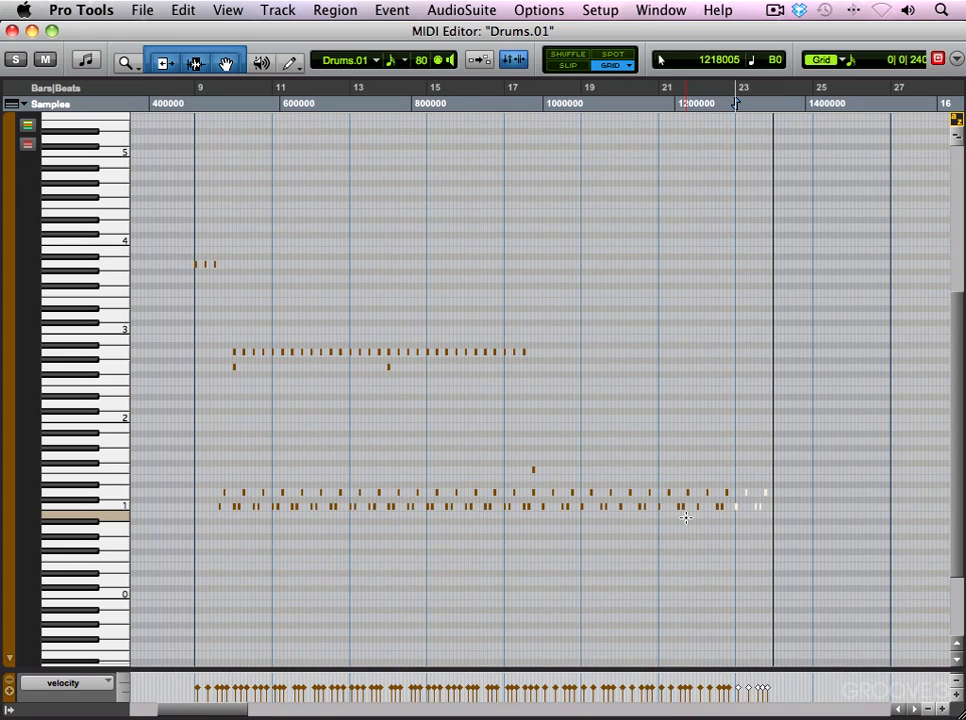
{"action": "left_click", "coordinate": [528, 433]}
{"action": "key", "text": "space"}
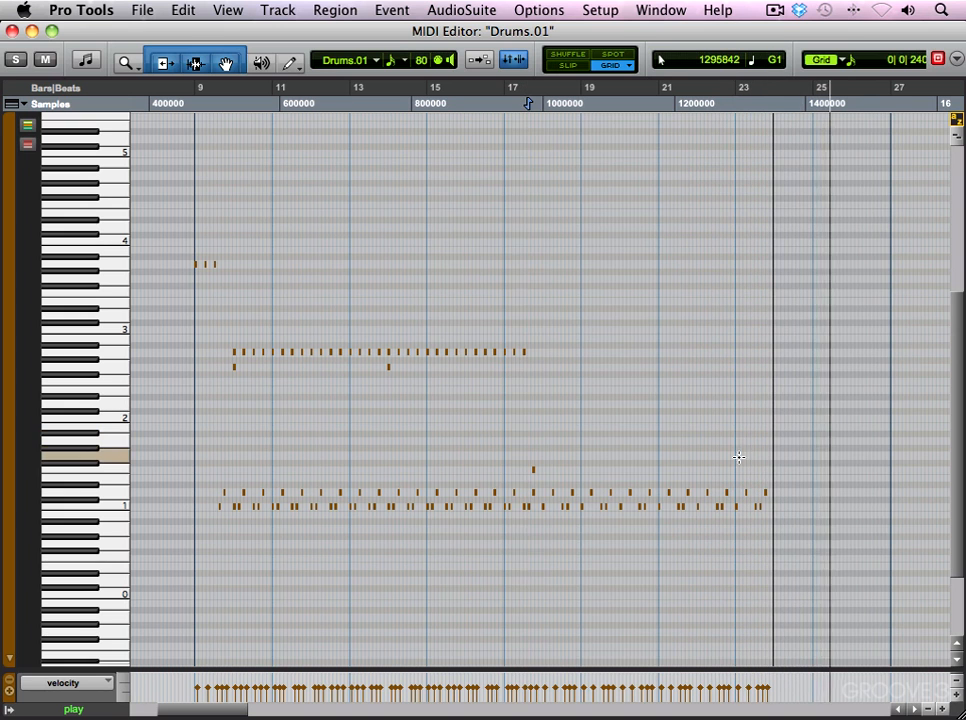
- Duplicate the kick and snare notes of bars 22 and 23 into bars 24 and 25 and play from bar 24
{"action": "left_click_drag", "start_coordinate": [698, 475], "coordinate": [783, 517]}
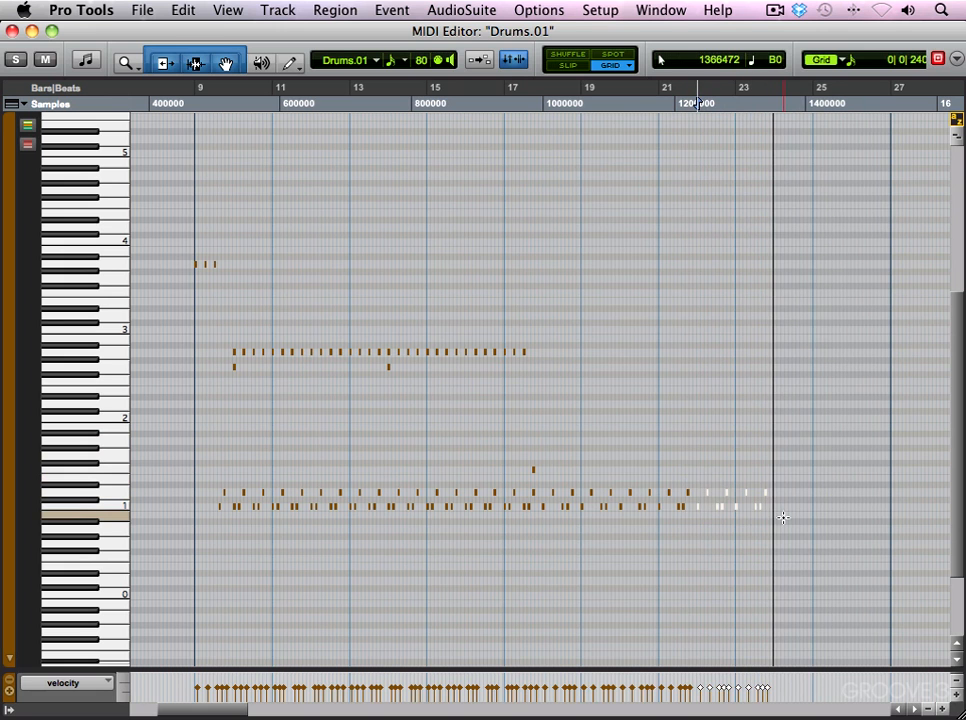
{"action": "key", "text": "super+d"}
{"action": "left_click", "coordinate": [775, 431]}
{"action": "key", "text": "space"}
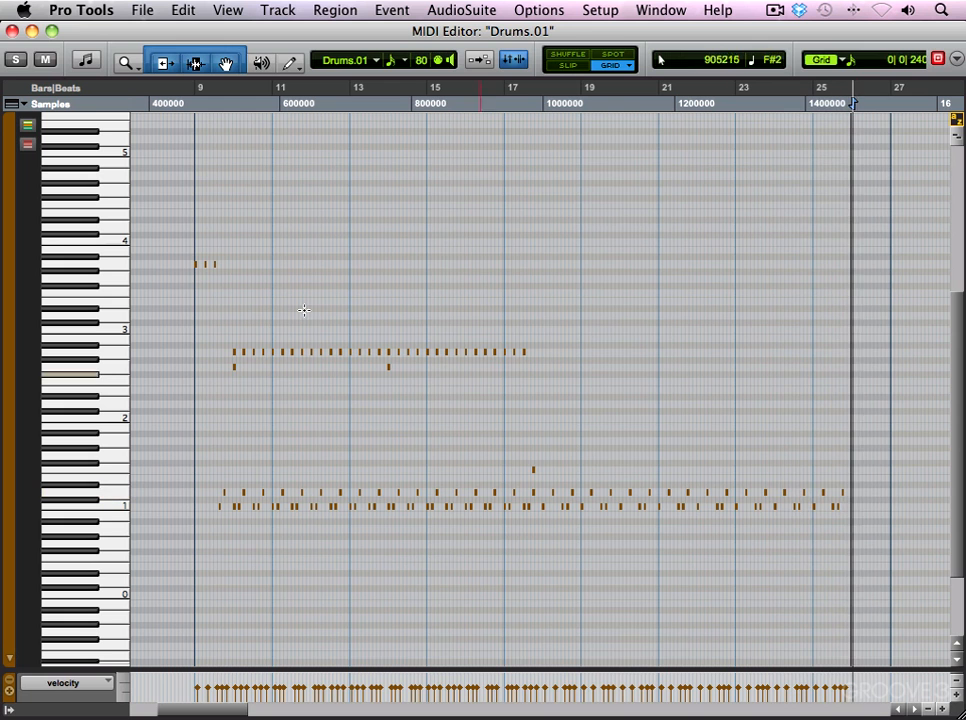
- Pencil A2 and G2 notes on beat 1 of bar 18 and play the part from the start of bar 17
{"action": "left_click", "coordinate": [539, 356]}
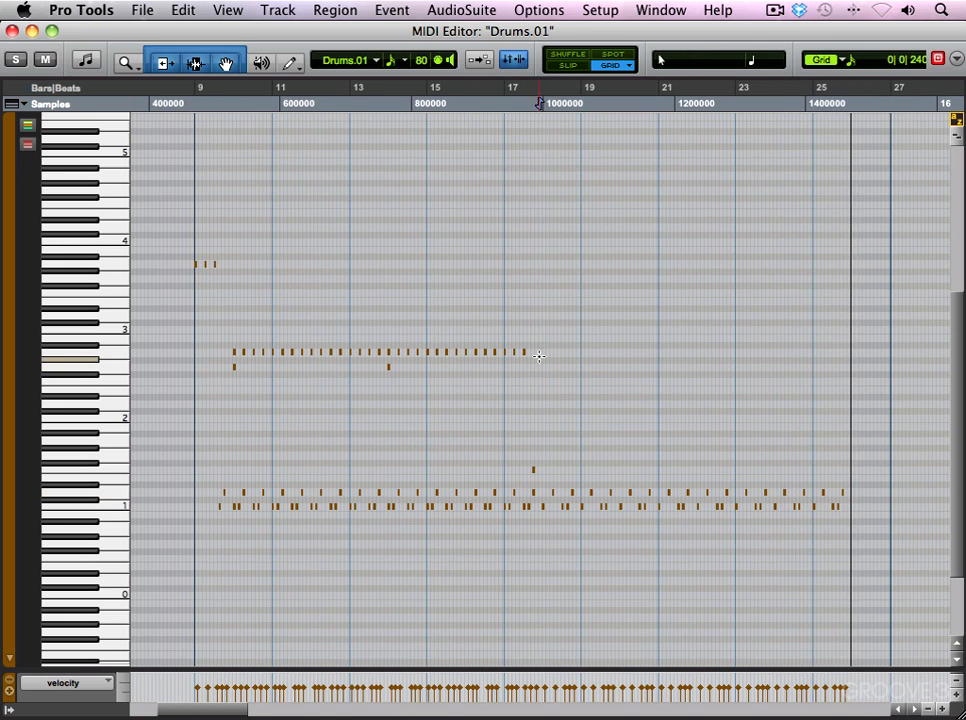
{"action": "key", "text": "super+bracketright"}
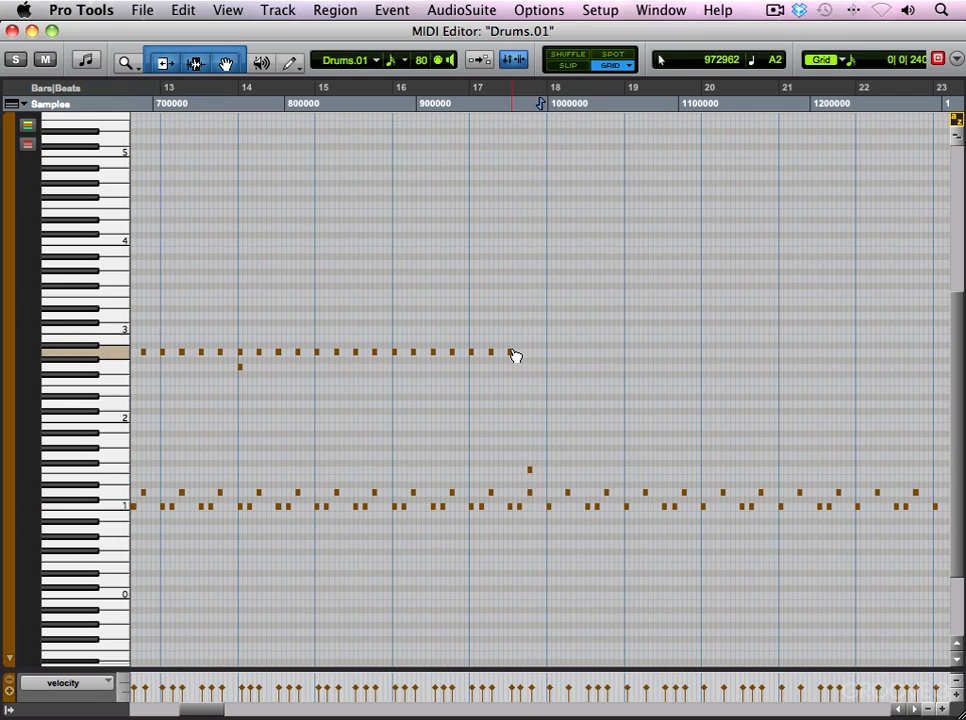
{"action": "left_click", "coordinate": [289, 63]}
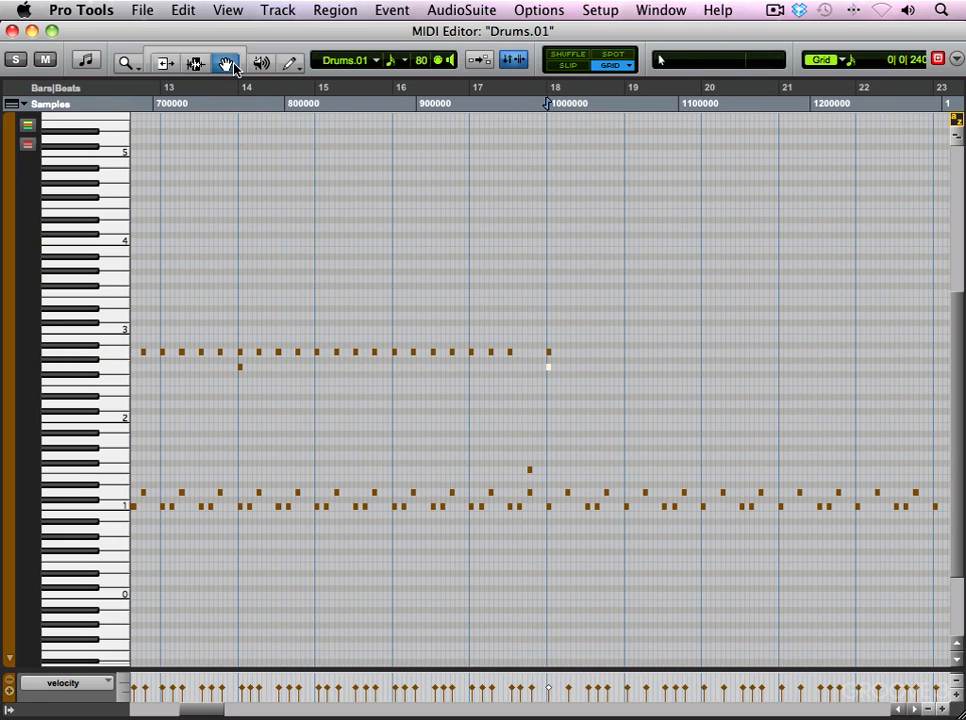
{"action": "key", "text": "space"}
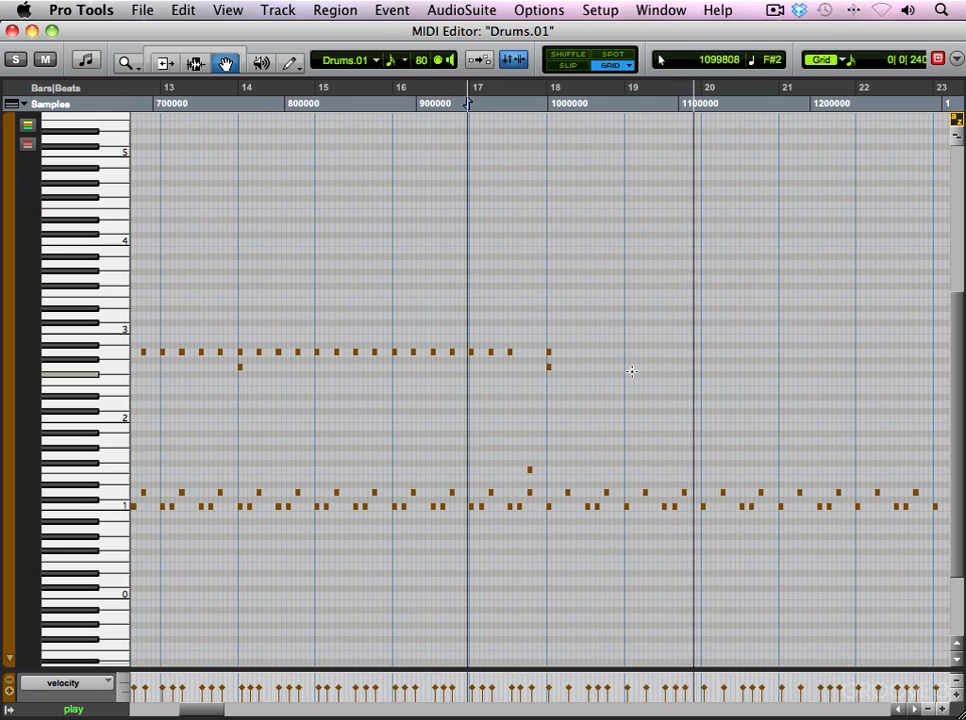
{"action": "key", "text": "space"}
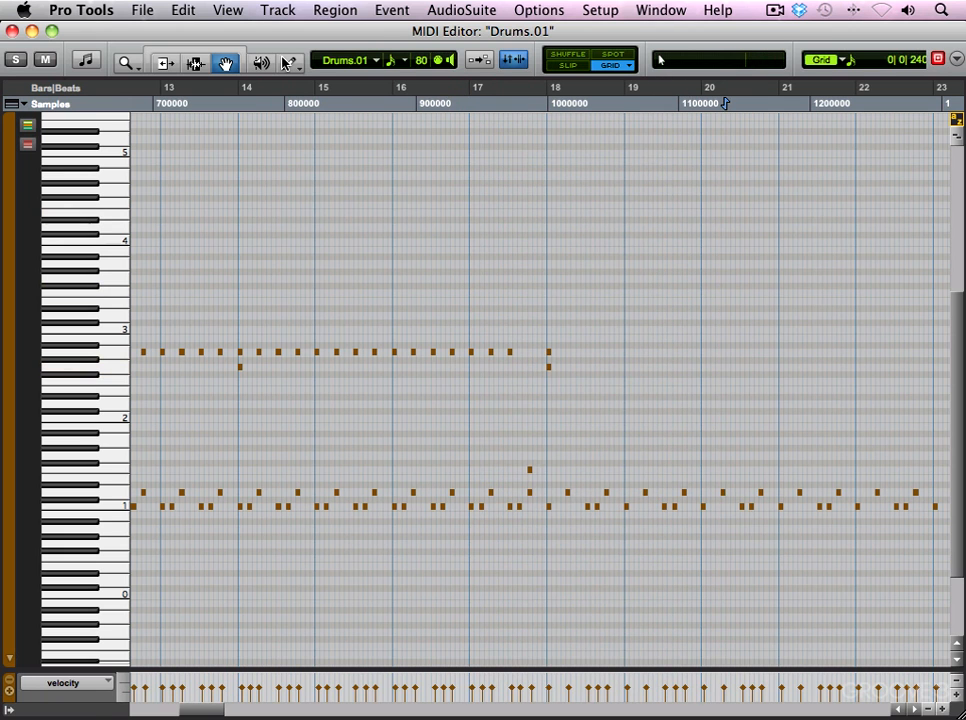
- Pencil B2 notes on every beat from beat 2 of bar 18 to beat 2 of bar 20
{"action": "left_click", "coordinate": [289, 63]}
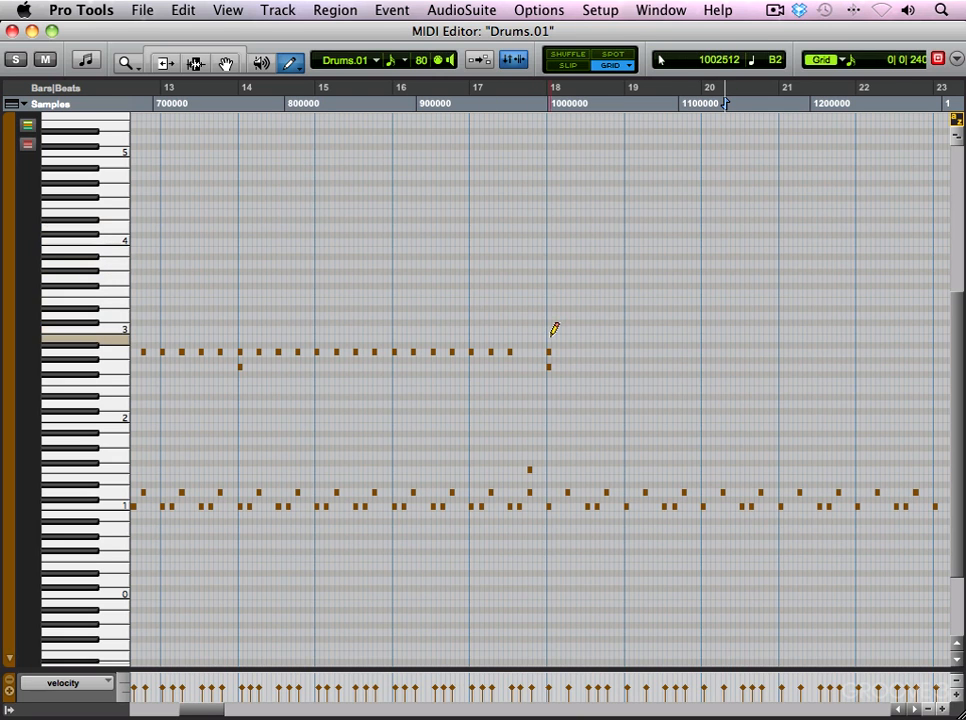
{"action": "key", "text": "super+bracketright"}
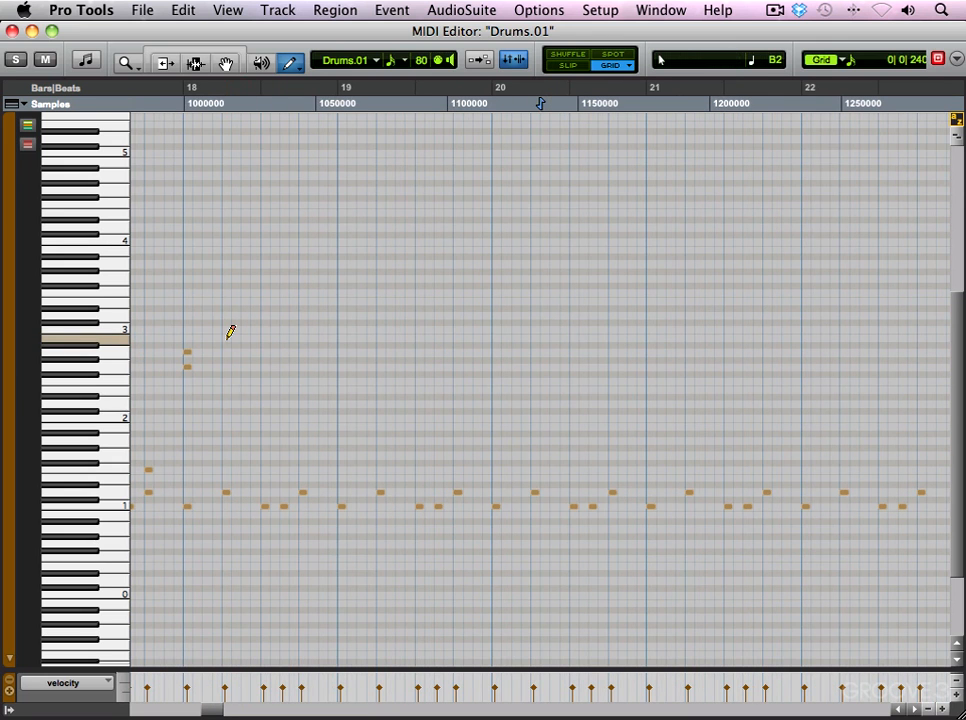
{"action": "left_click", "coordinate": [266, 336]}
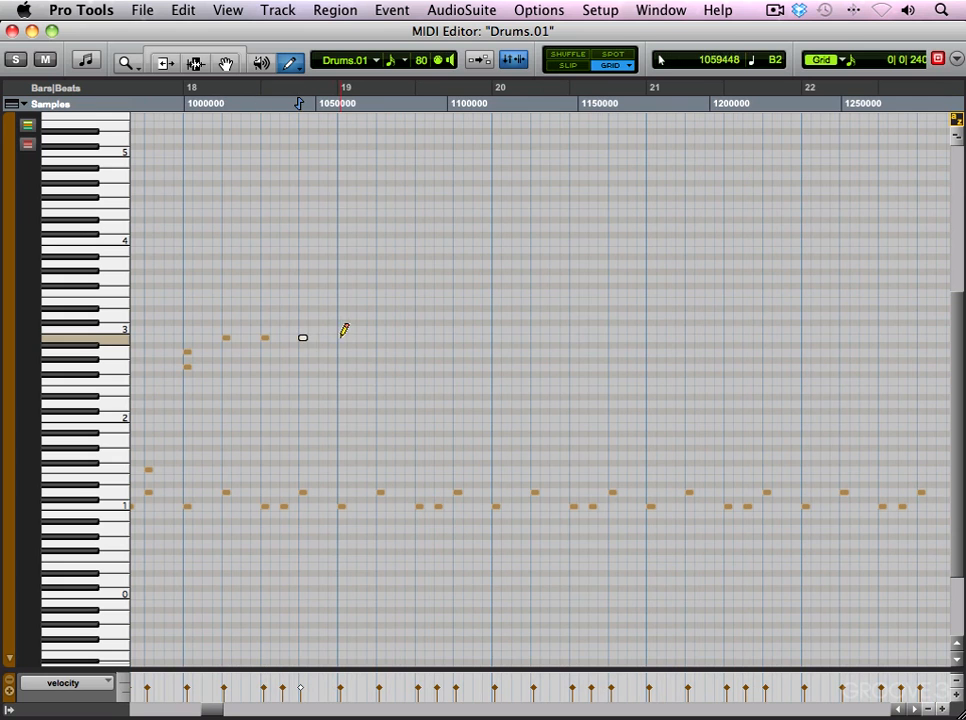
{"action": "left_click", "coordinate": [422, 335]}
{"action": "left_click", "coordinate": [533, 334]}
- Play the part from just before beat 4 of bar 17 to hear the B2 notes
{"action": "left_click", "coordinate": [135, 305]}
{"action": "key", "text": "space"}
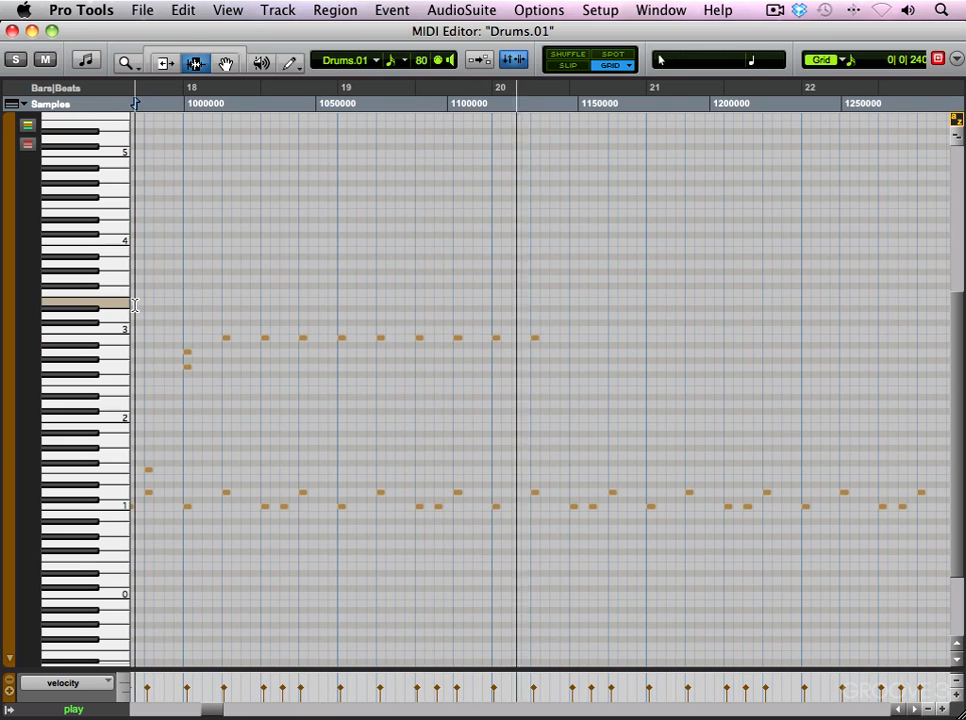
{"action": "key", "text": "space"}
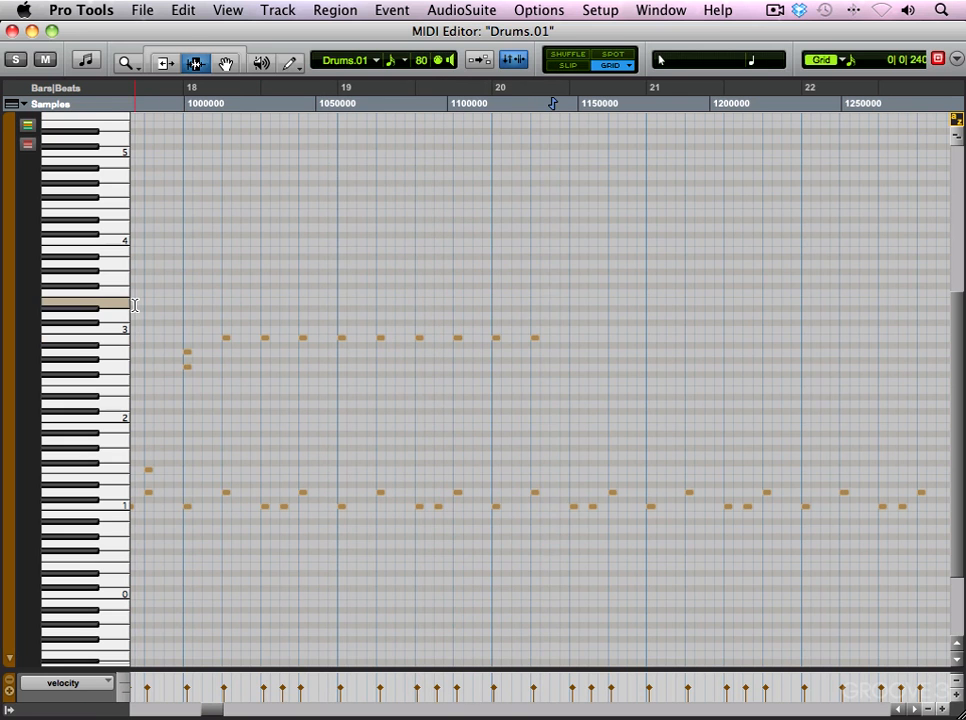
- Pencil B2 notes on the offbeats between beat 2 of bar 18 and beat 2 of bar 20
{"action": "left_click", "coordinate": [299, 63]}
{"action": "key", "text": "super+bracketright"}
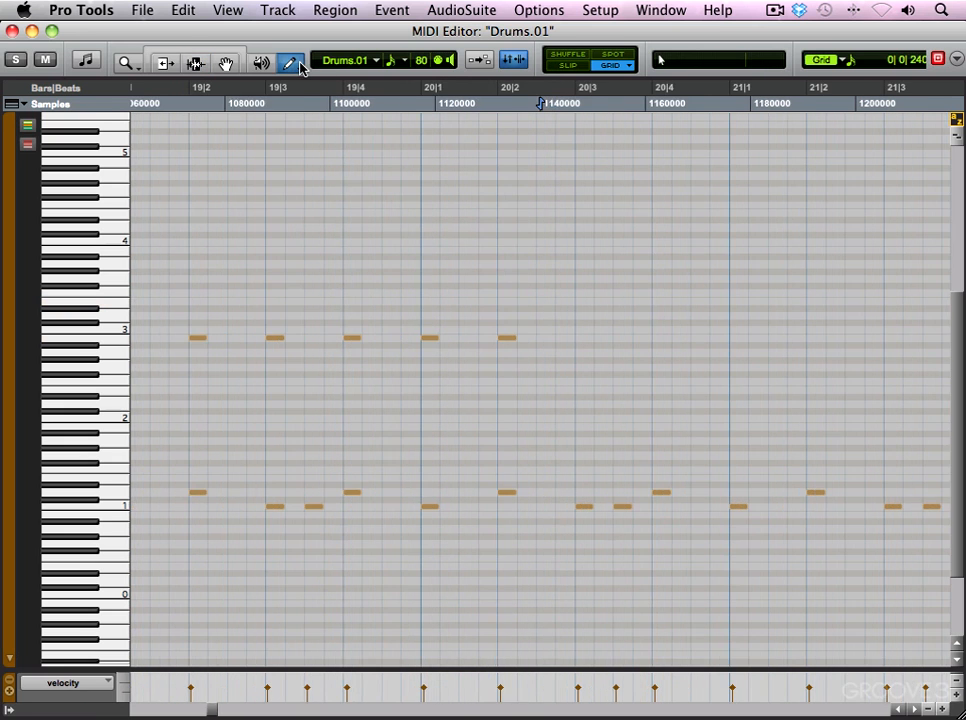
{"action": "key", "text": "super+bracketleft"}
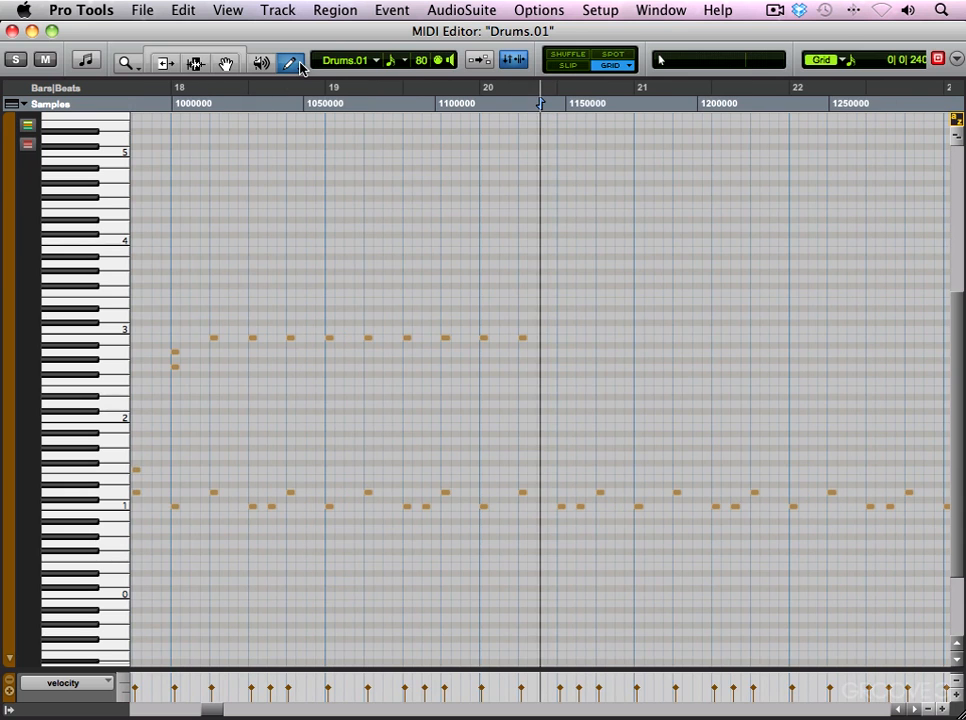
{"action": "left_click", "coordinate": [234, 338]}
{"action": "left_click", "coordinate": [310, 338]}
{"action": "left_click", "coordinate": [349, 338]}
{"action": "left_click", "coordinate": [388, 338]}
{"action": "left_click", "coordinate": [388, 338]}
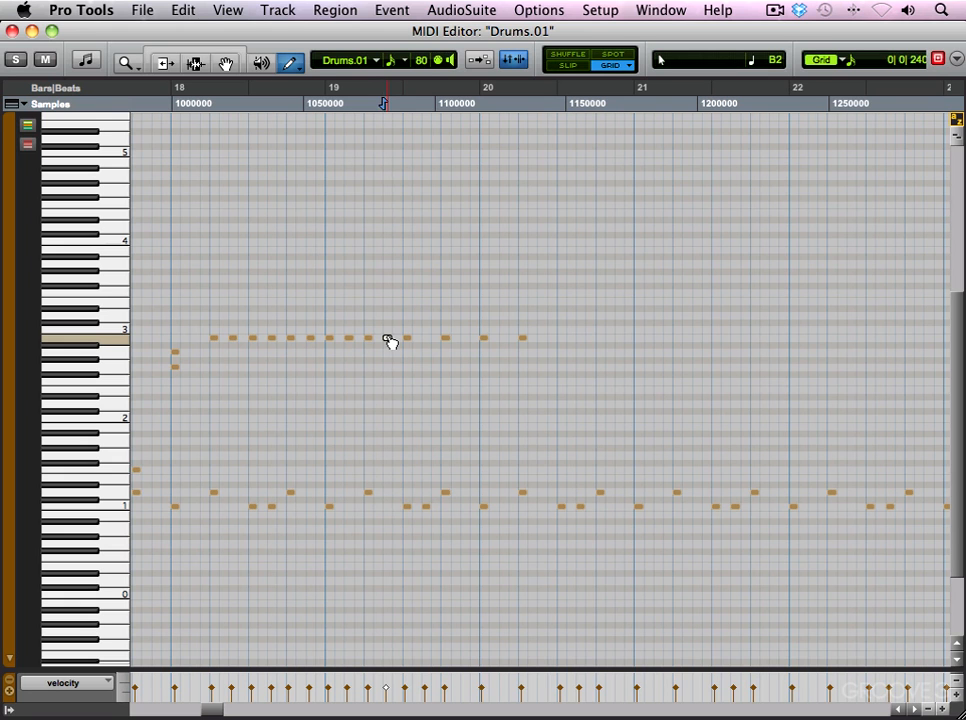
{"action": "mouse_move", "coordinate": [429, 328]}
{"action": "left_mouse_down"}
{"action": "mouse_move", "coordinate": [500, 328]}
{"action": "mouse_move", "coordinate": [507, 342]}
{"action": "left_mouse_up"}
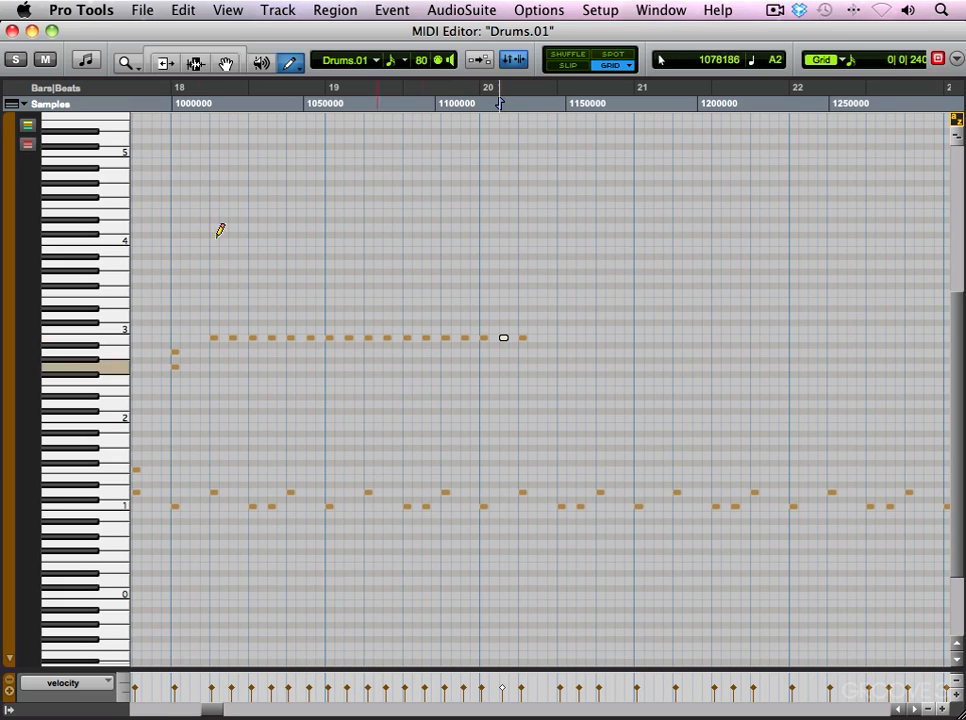
- Raise the B2 notes of bars 18 to 20 to C3 and play from the start of bar 18
{"action": "left_click", "coordinate": [195, 63]}
{"action": "left_click", "coordinate": [170, 295]}
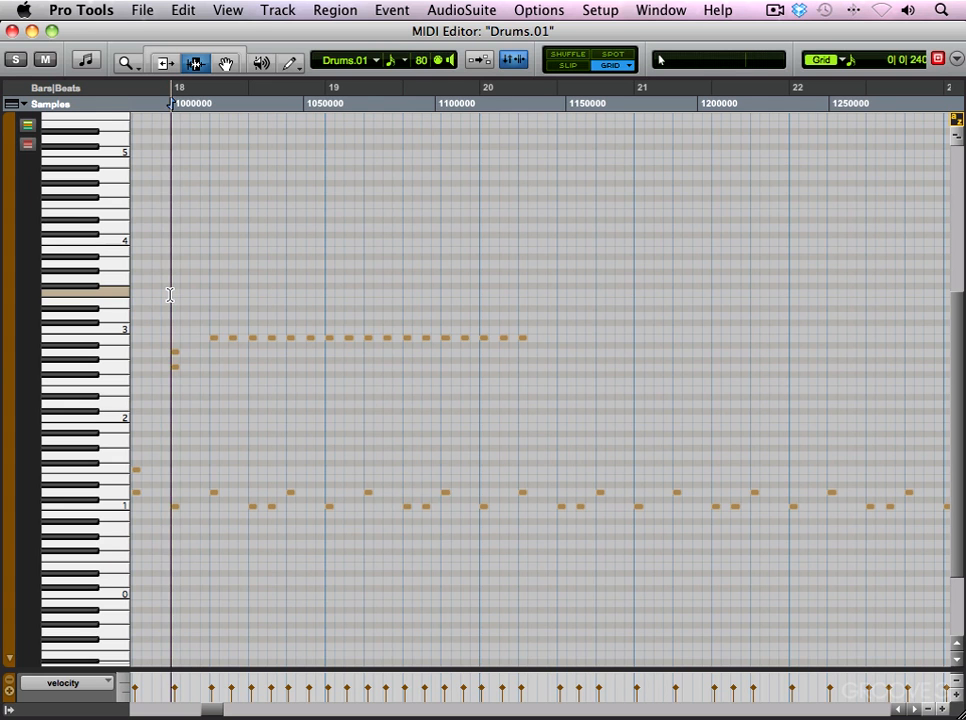
{"action": "key", "text": "space"}
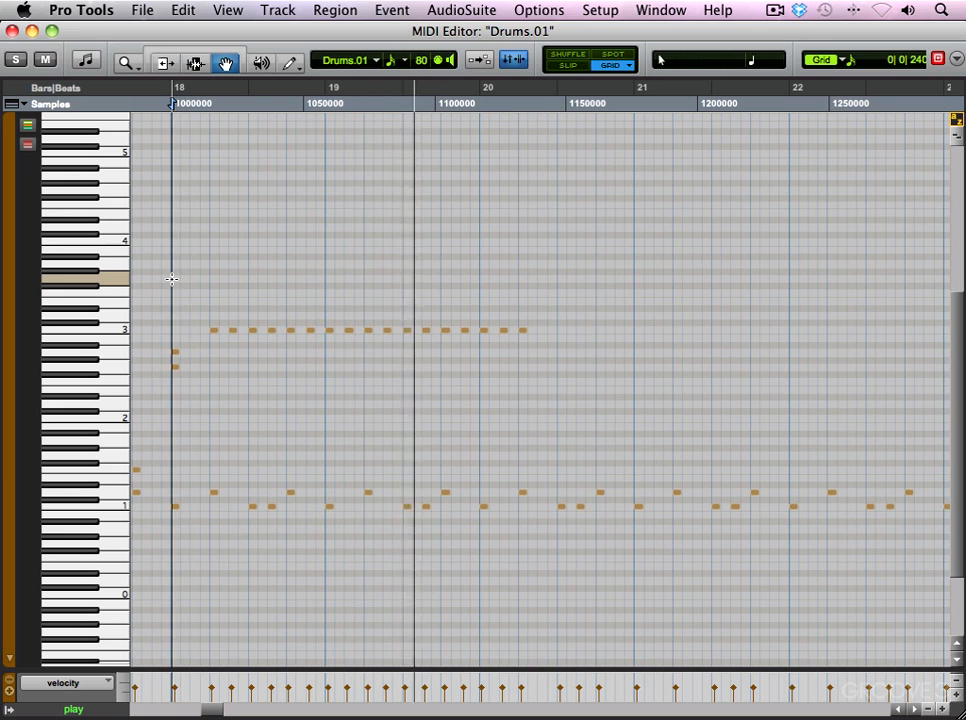
{"action": "key", "text": "space"}
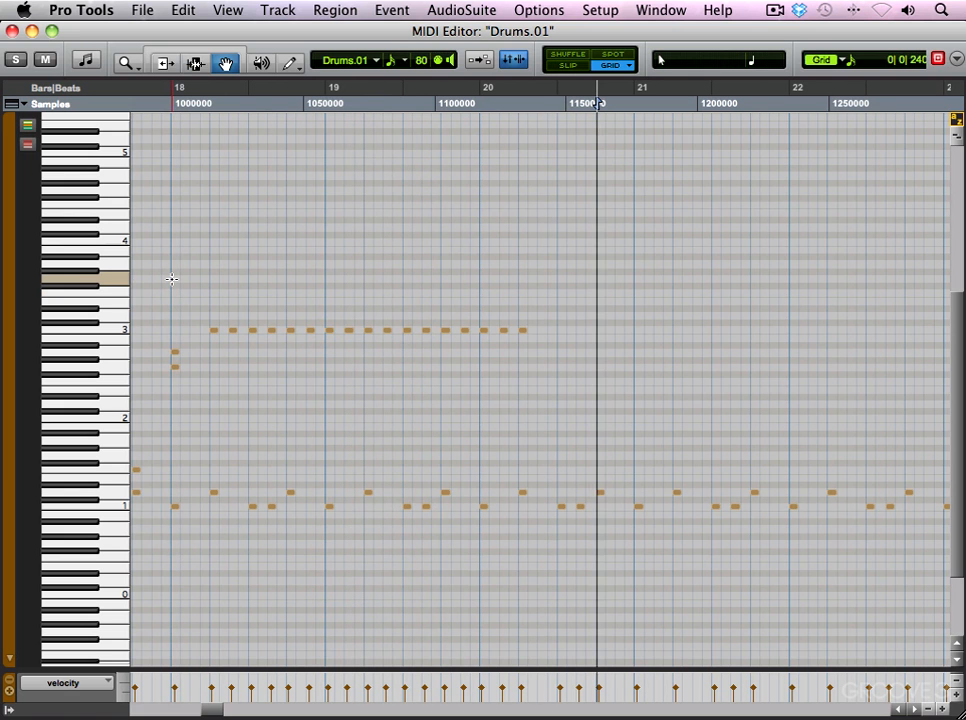
- Copy the C3 notes of bars 18 to 20 so the copy continues directly after the last one in bar 20
{"action": "key", "text": "r"}
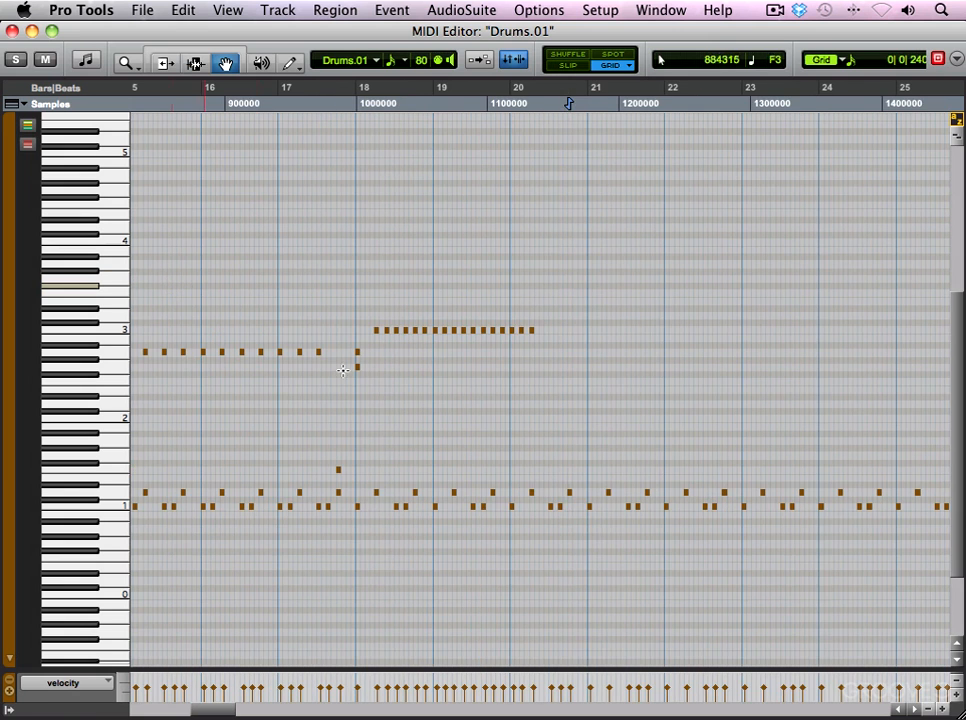
{"action": "left_click_drag", "start_coordinate": [367, 313], "coordinate": [539, 345]}
{"action": "key", "text": "t"}
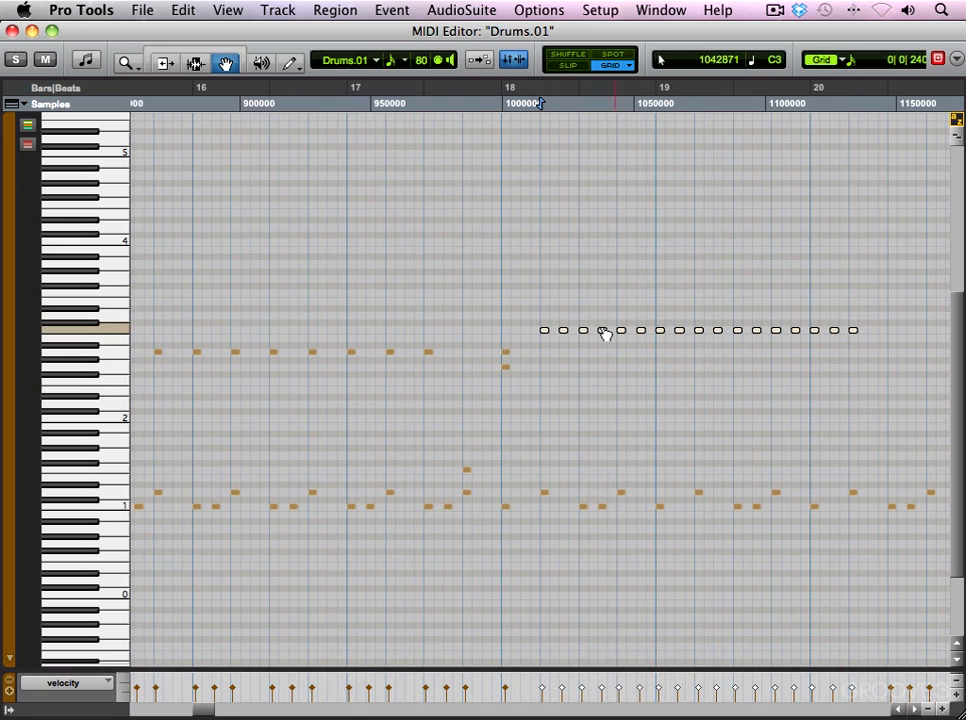
{"action": "left_click_drag", "start_coordinate": [548, 334], "coordinate": [874, 336]}
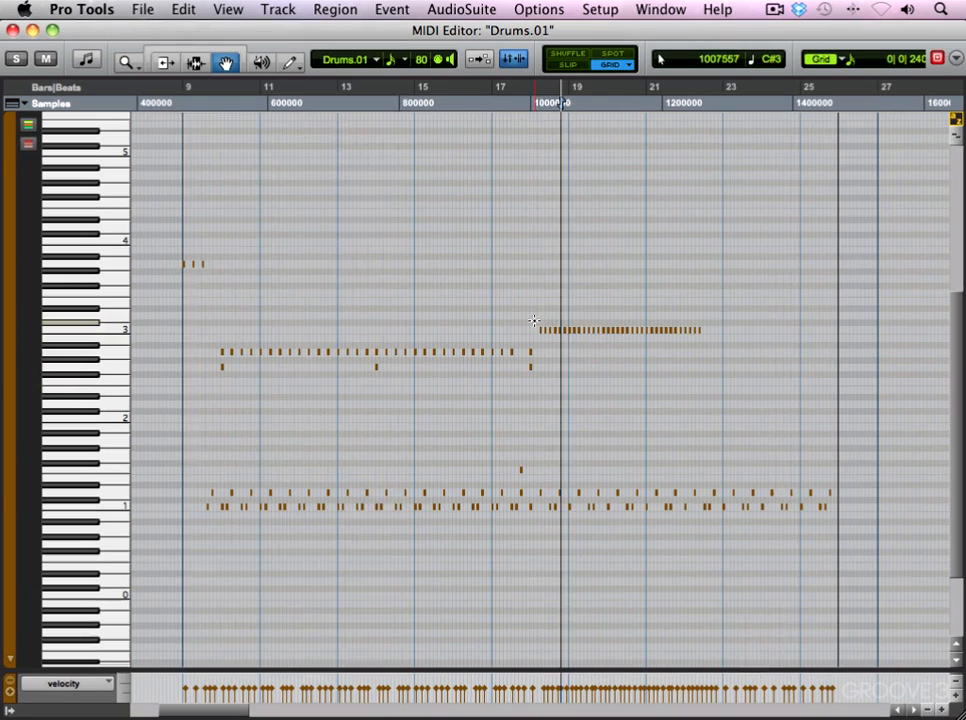
- Duplicate all C3 notes from bar 18 onward and move the duplicates to start on beat 3 of bar 22
{"action": "left_click_drag", "start_coordinate": [534, 321], "coordinate": [711, 341]}
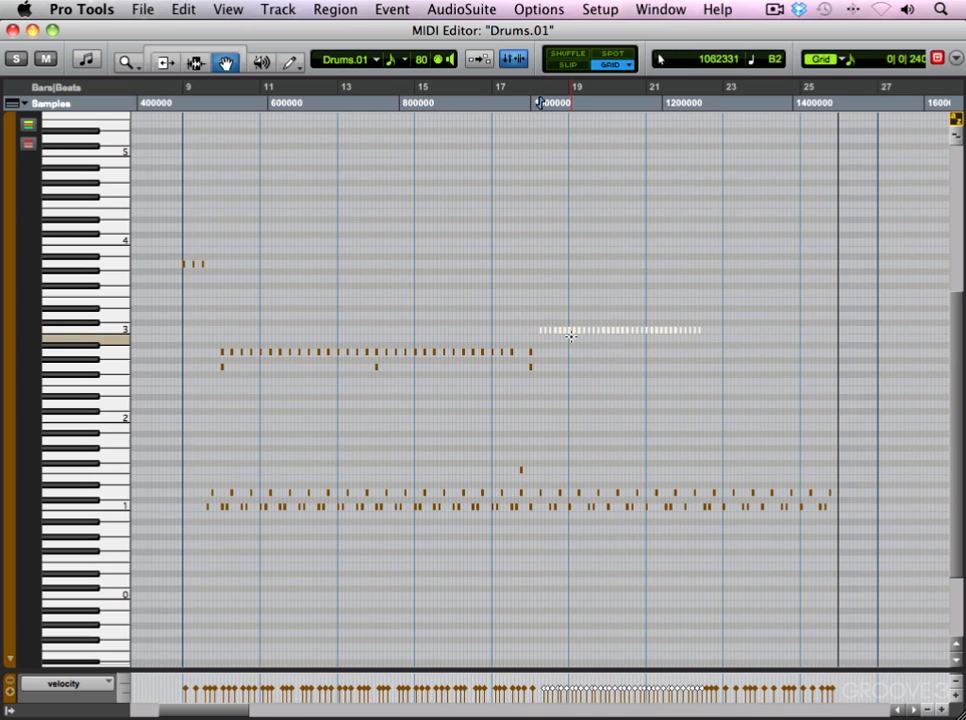
{"action": "key", "text": "super+d"}
{"action": "key", "text": "t"}
{"action": "key", "text": "t"}
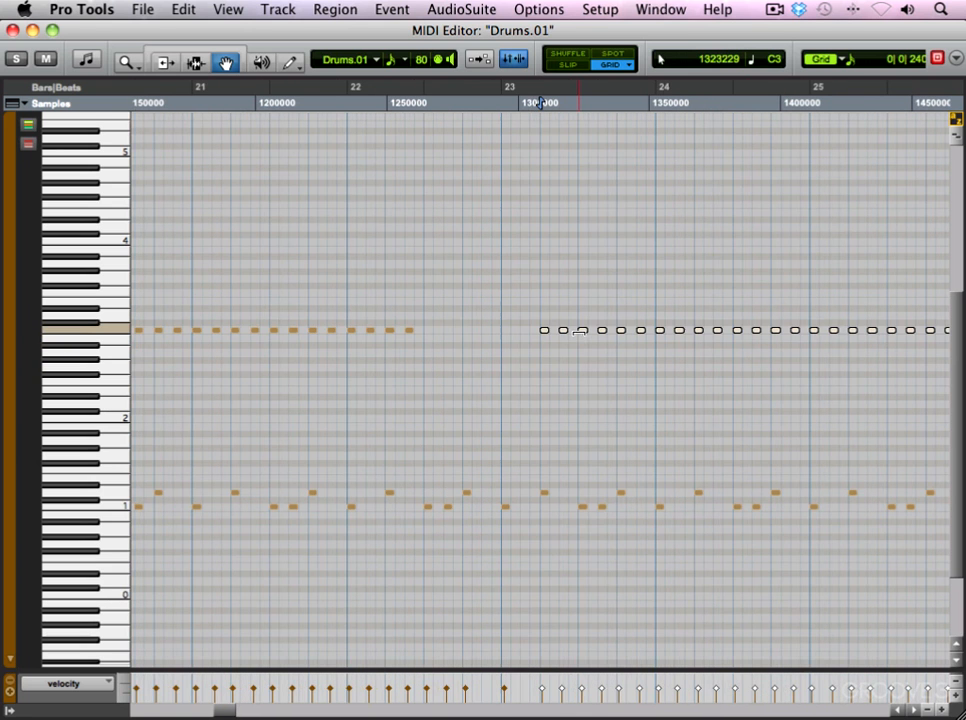
{"action": "left_click_drag", "start_coordinate": [549, 338], "coordinate": [428, 337]}
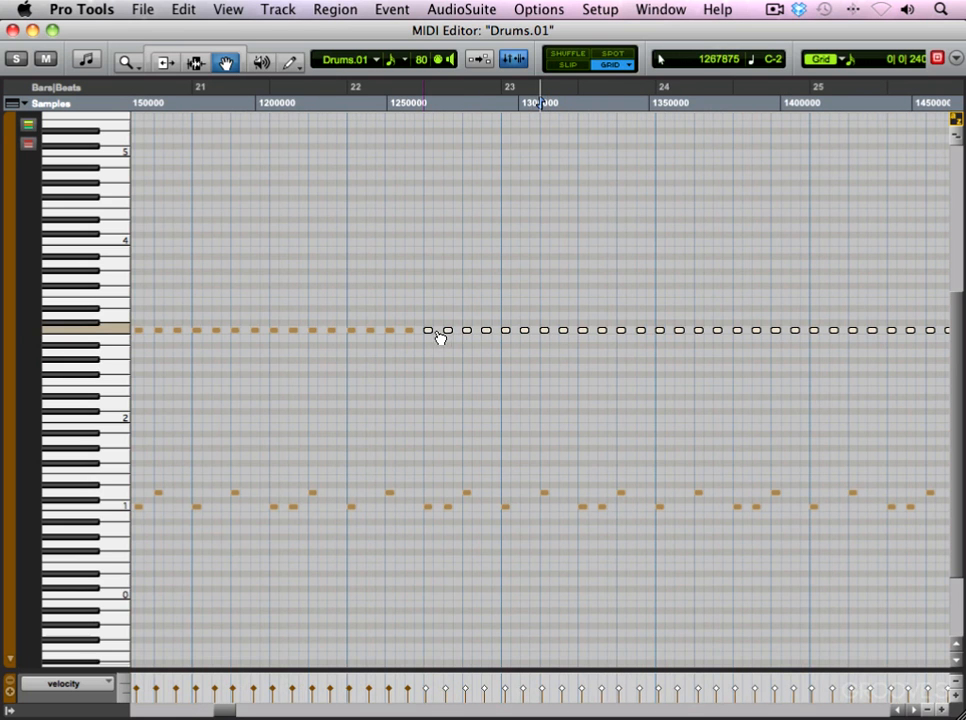
- Delete the C3 notes that extend past beat 4 of bar 25
{"action": "key", "text": "r"}
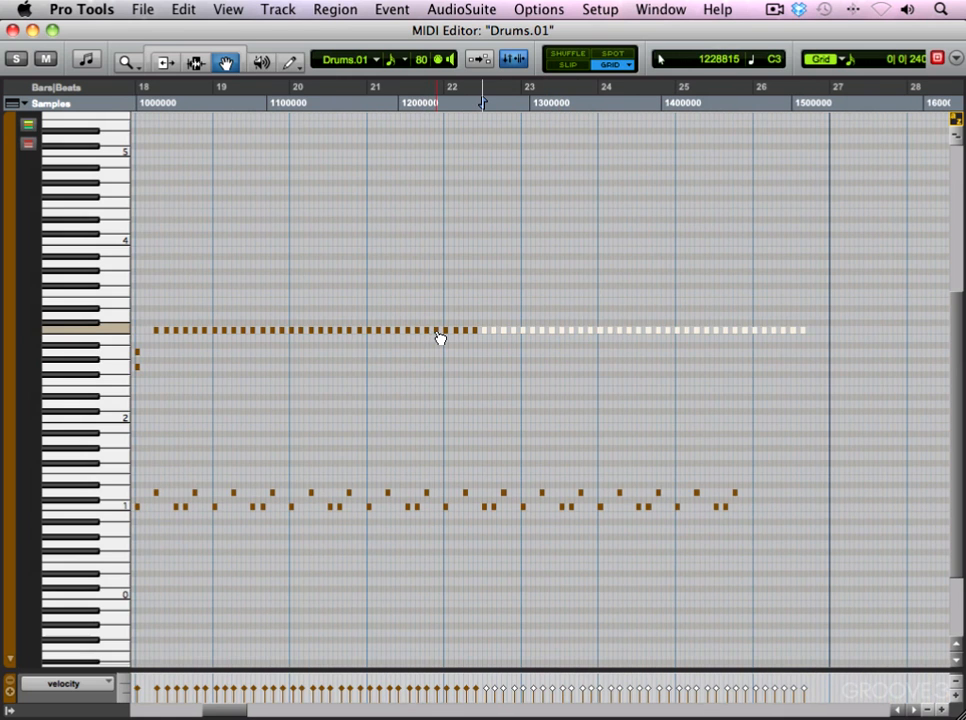
{"action": "left_click", "coordinate": [747, 326]}
{"action": "left_click_drag", "start_coordinate": [750, 329], "coordinate": [813, 352]}
{"action": "key", "text": "Delete"}
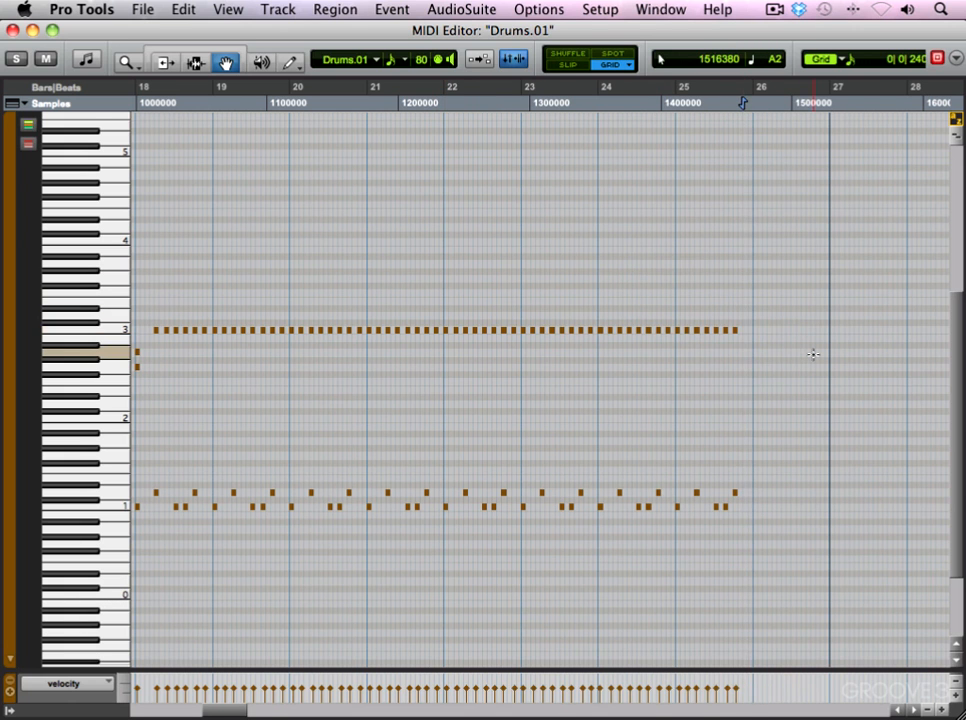
- Play the part from the start of bar 18 through the end of bar 25
{"action": "key", "text": "r"}
{"action": "left_click", "coordinate": [335, 298]}
{"action": "key", "text": "space"}
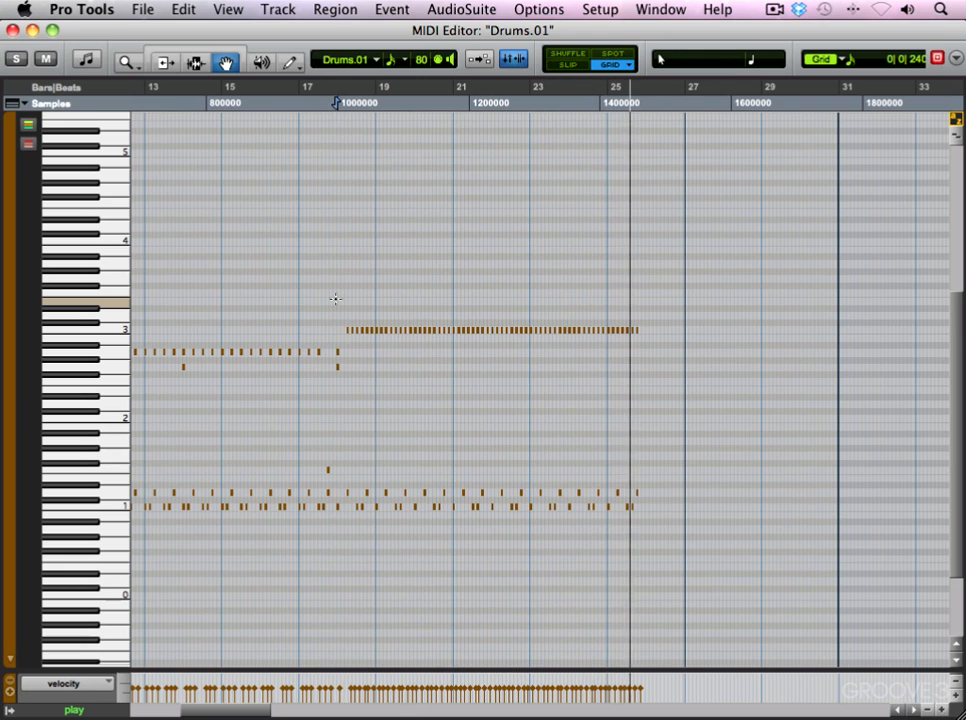
{"action": "key", "text": "space"}
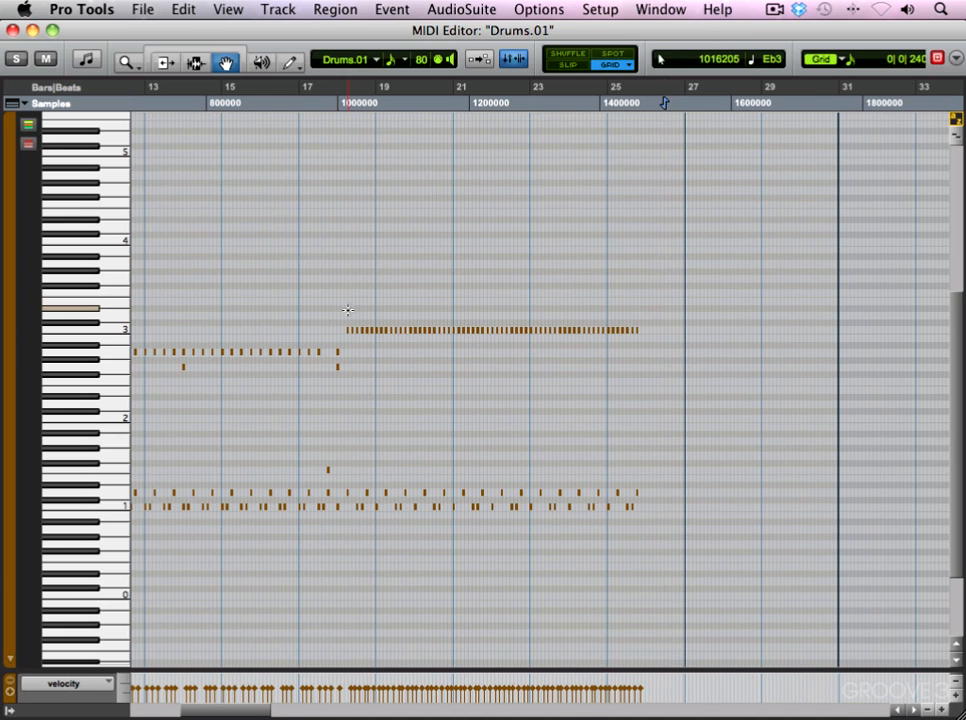
- Place the edit cursor just after the last notes of bar 25 and bring that area into closer view
{"action": "scroll", "coordinate": [631, 347], "scroll_direction": "right", "scroll_amount": 5}
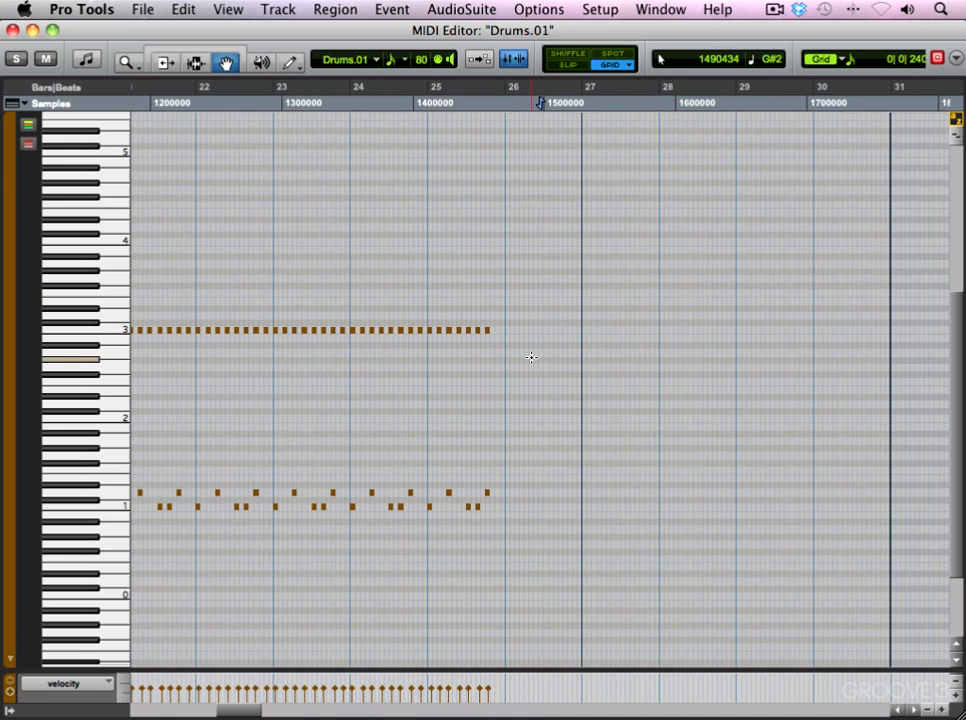
{"action": "key", "text": "r"}
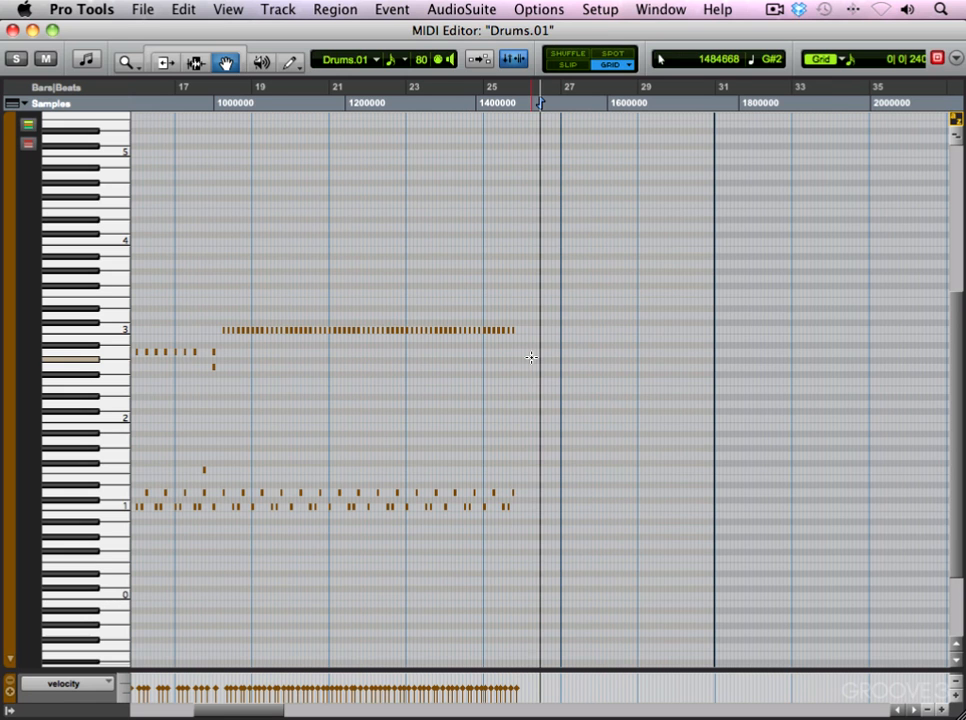
{"action": "left_click", "coordinate": [518, 372]}
{"action": "key", "text": "super+bracketright"}
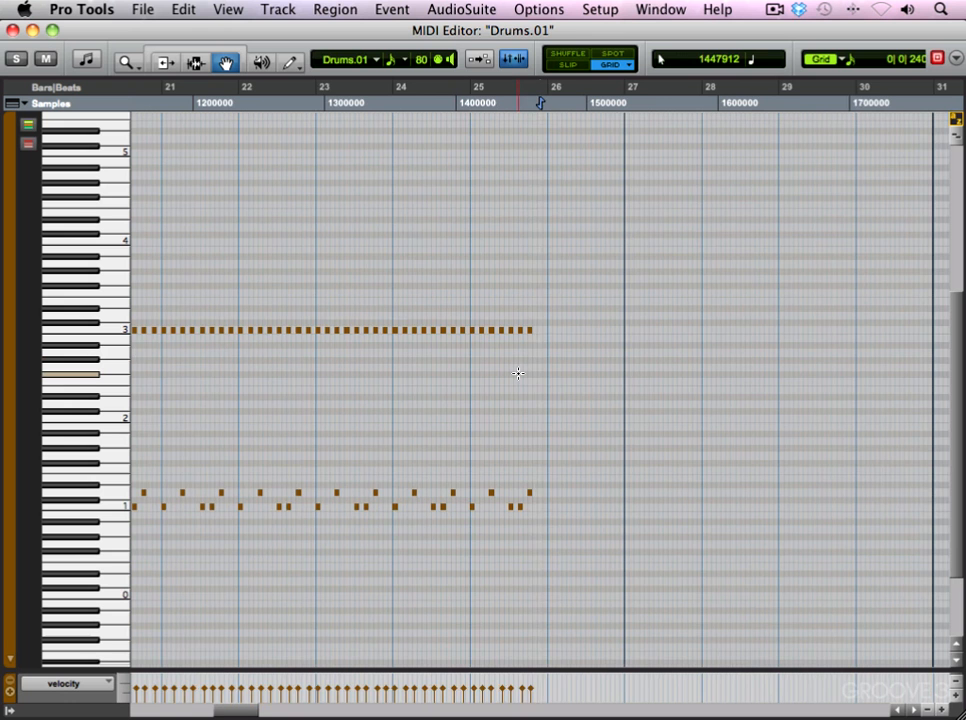
{"action": "key", "text": "super+bracketright"}
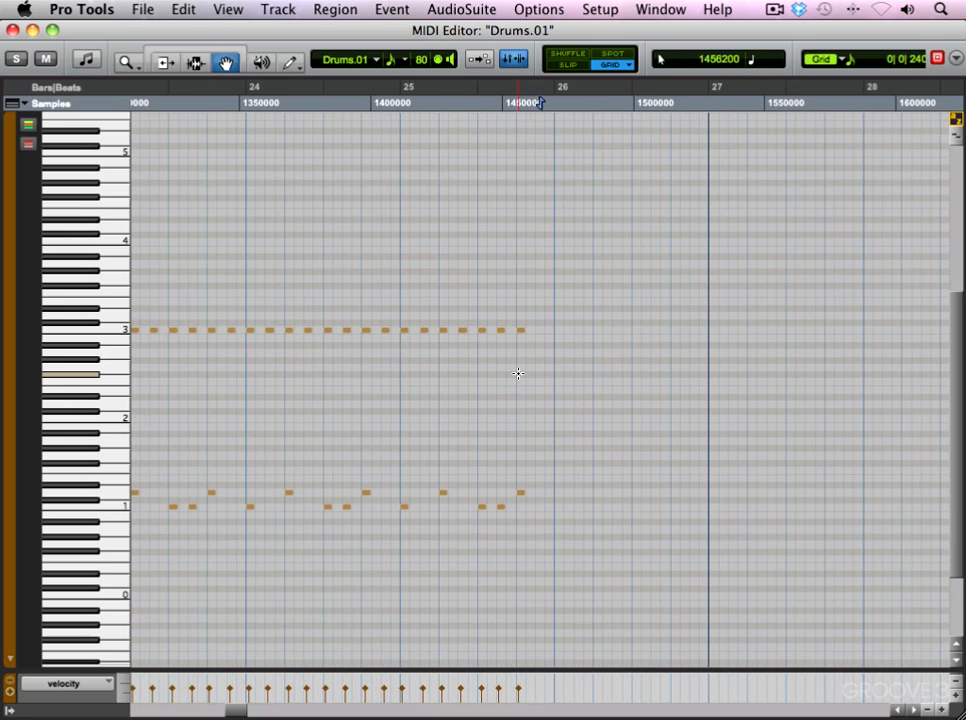